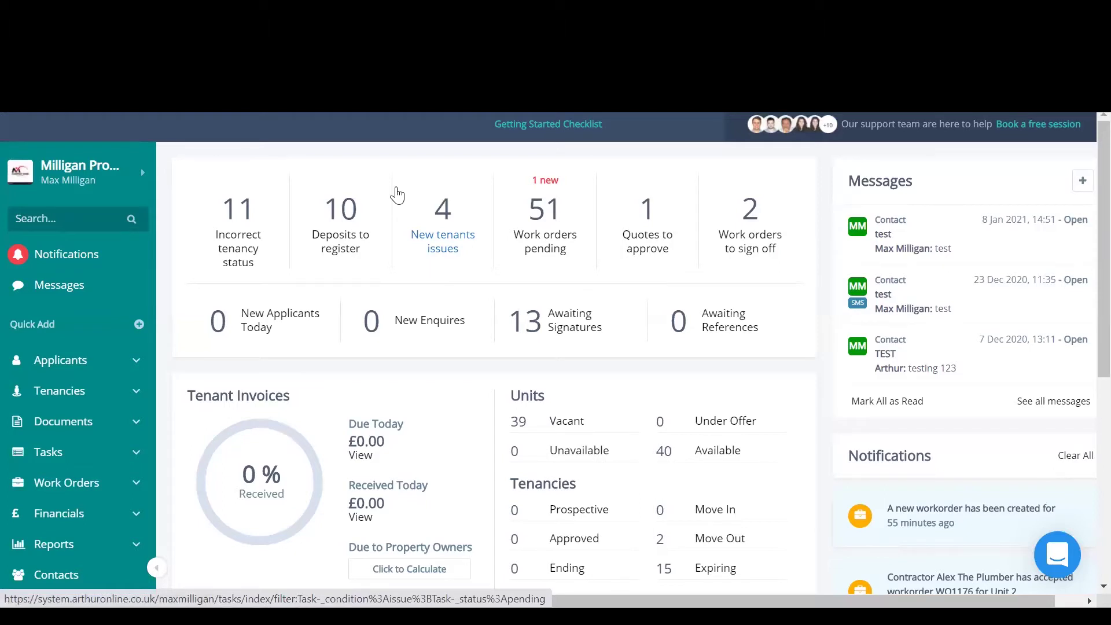
# From the Work Orders list, open a blank Add Work Order form and scroll through its sections
pyautogui.click(47, 489)
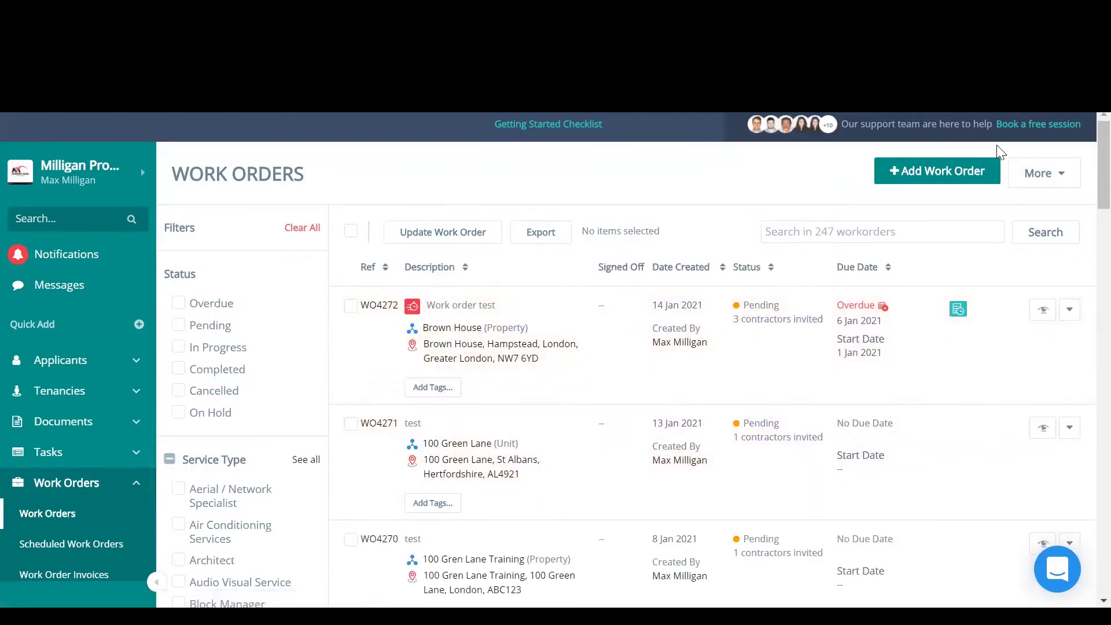
pyautogui.click(923, 186)
pyautogui.scroll(-2, 686, 241)
pyautogui.scroll(-4, 686, 241)
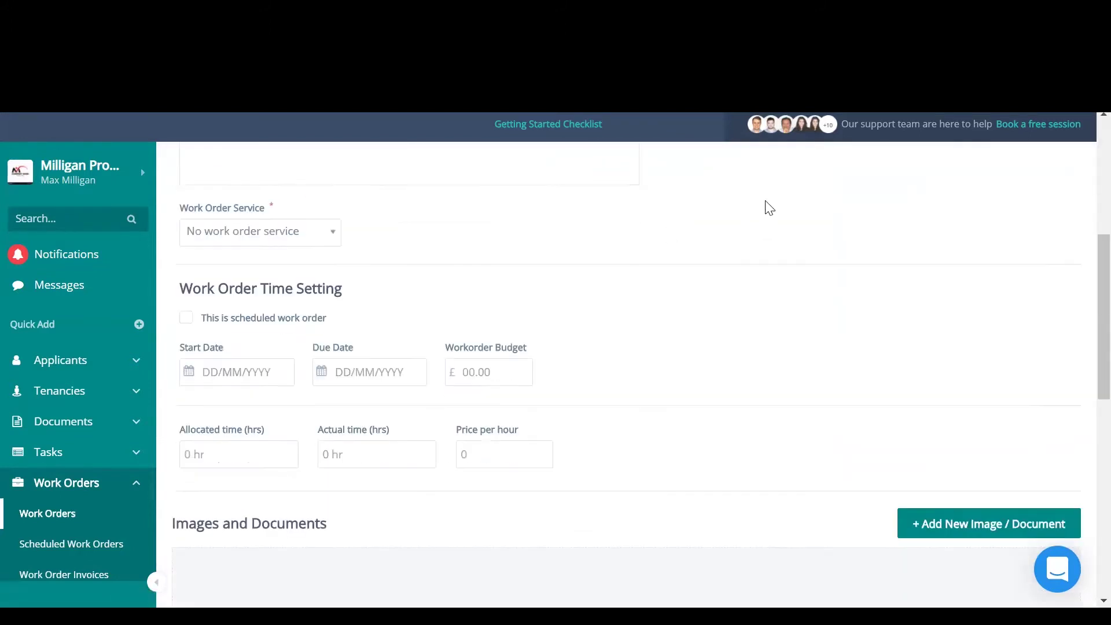
pyautogui.scroll(6, 531, 328)
pyautogui.scroll(-1, 343, 355)
pyautogui.scroll(-10, 344, 354)
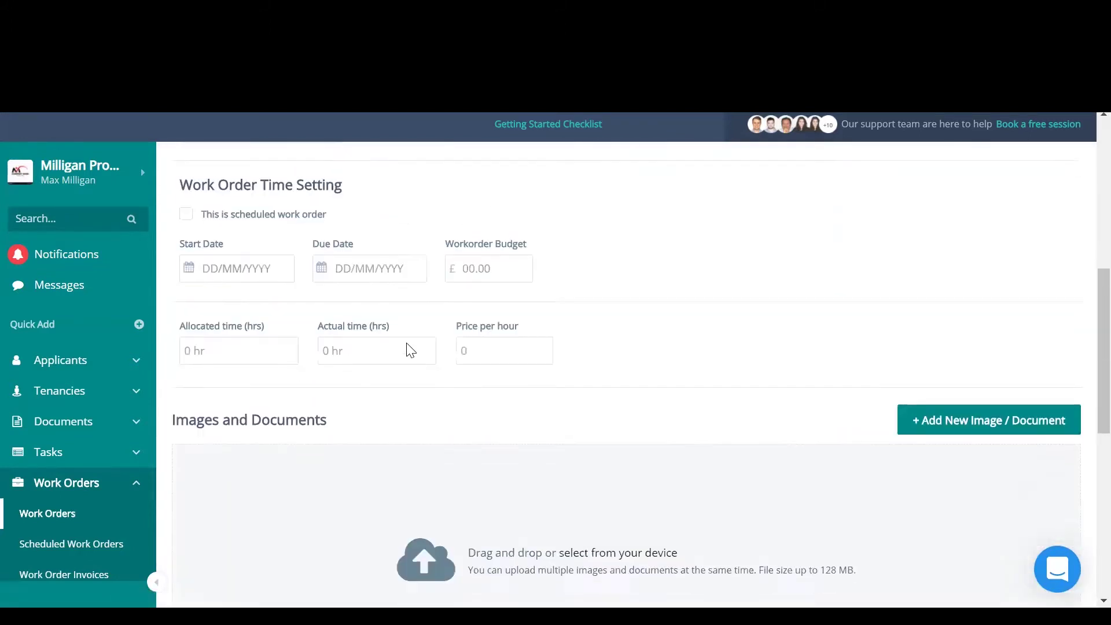
pyautogui.scroll(12, 186, 518)
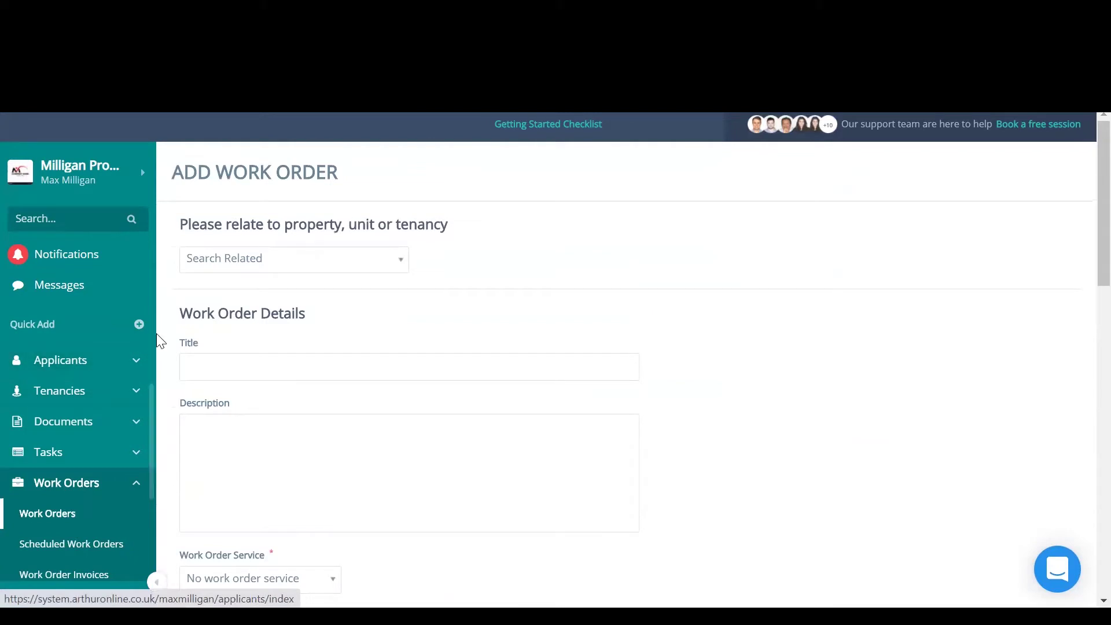
pyautogui.scroll(2, 102, 390)
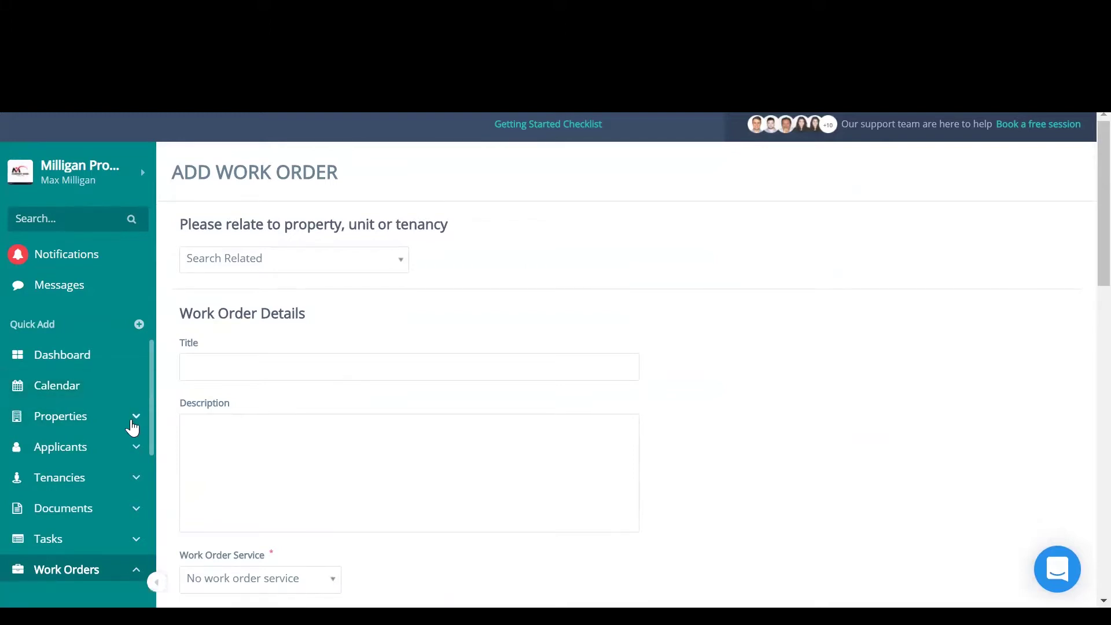
# Open the Certificates list under Properties, filtered to Expiring certificates
pyautogui.click(136, 421)
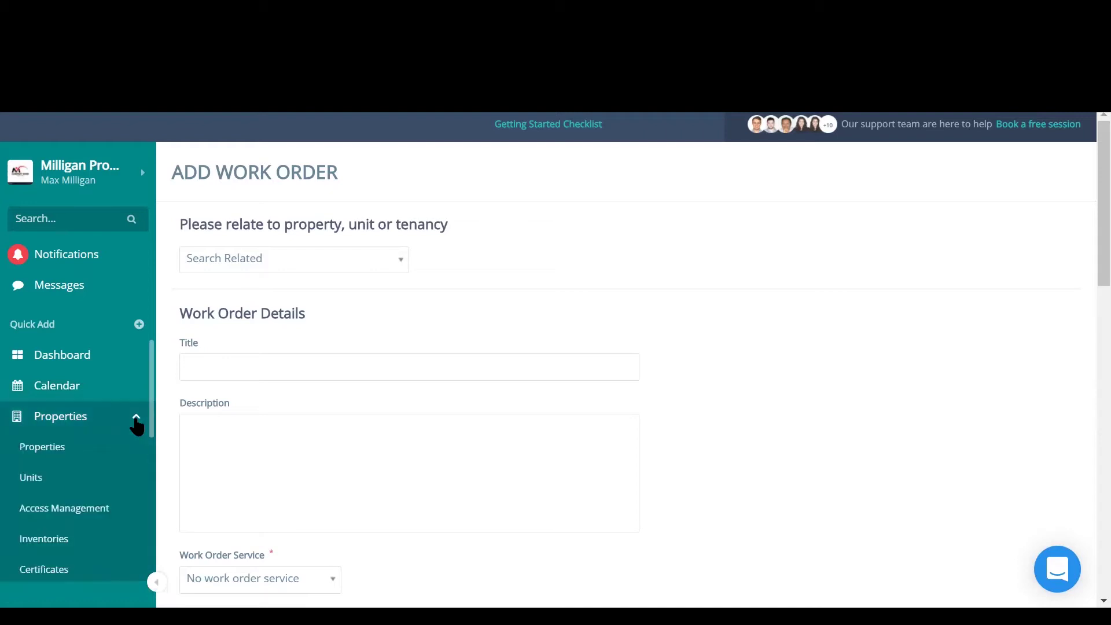
pyautogui.scroll(-3, 54, 521)
pyautogui.click(52, 486)
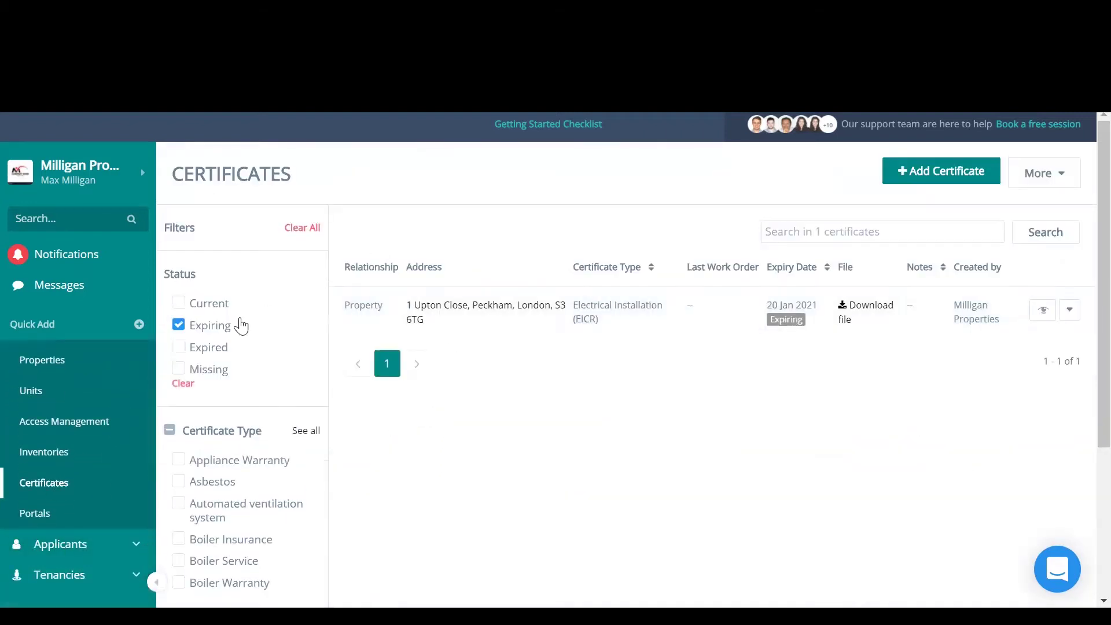
pyautogui.click(207, 330)
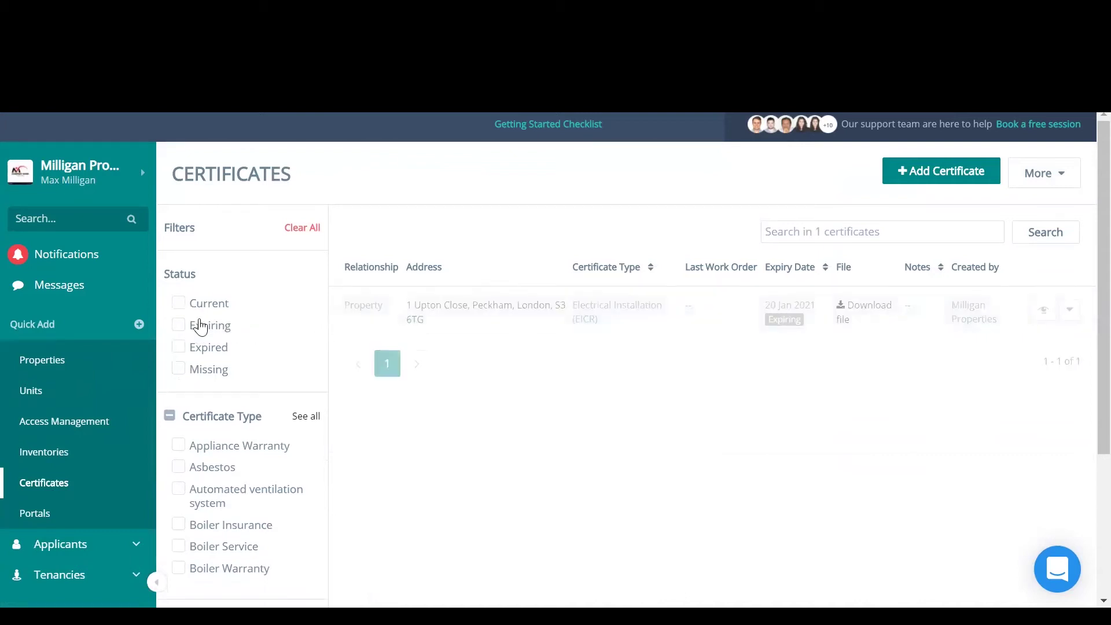
pyautogui.click(178, 326)
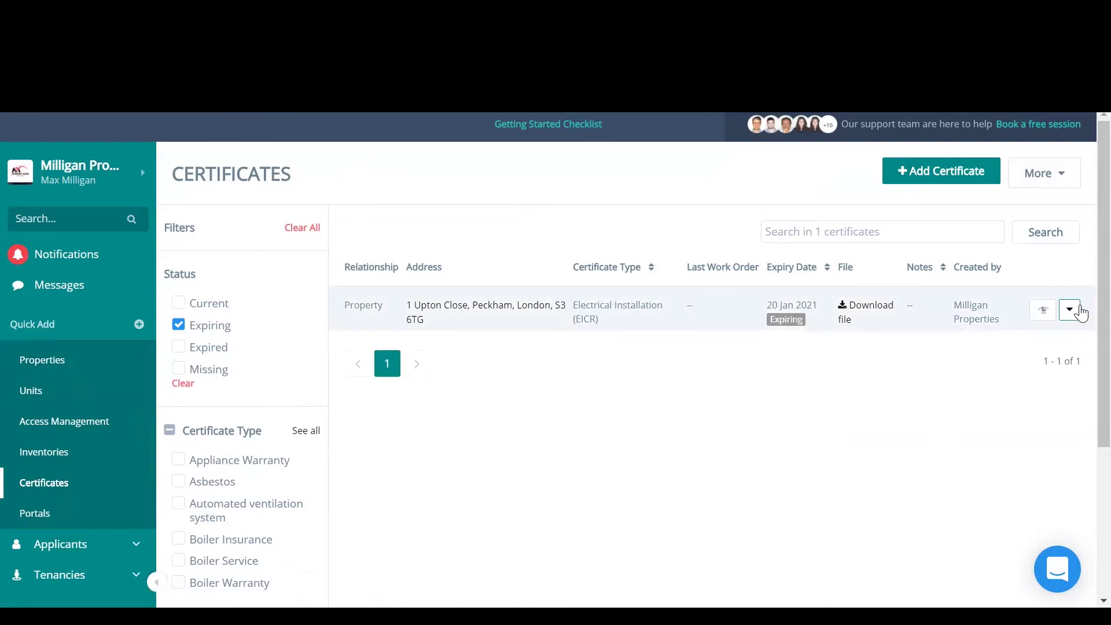
pyautogui.click(1071, 311)
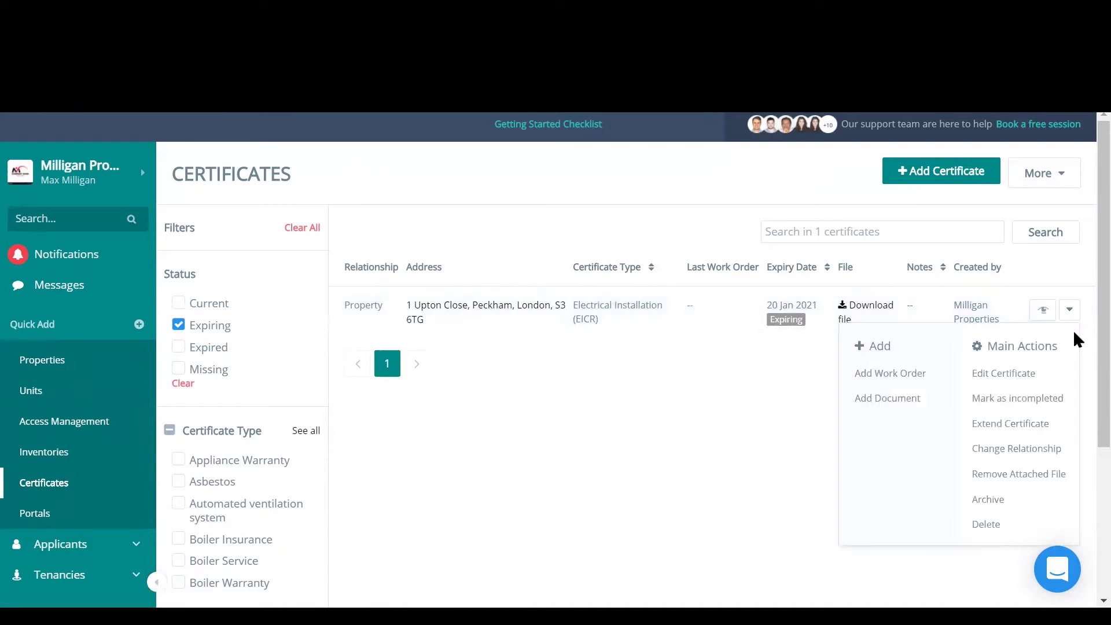
pyautogui.click(890, 371)
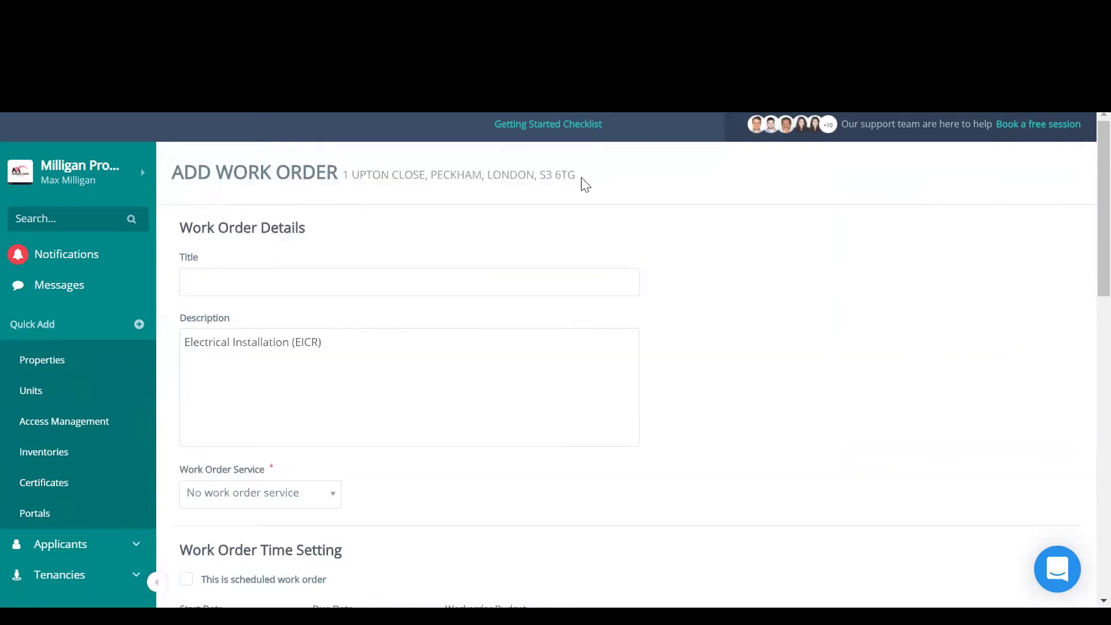
pyautogui.moveTo(580, 181); pyautogui.dragTo(343, 180)
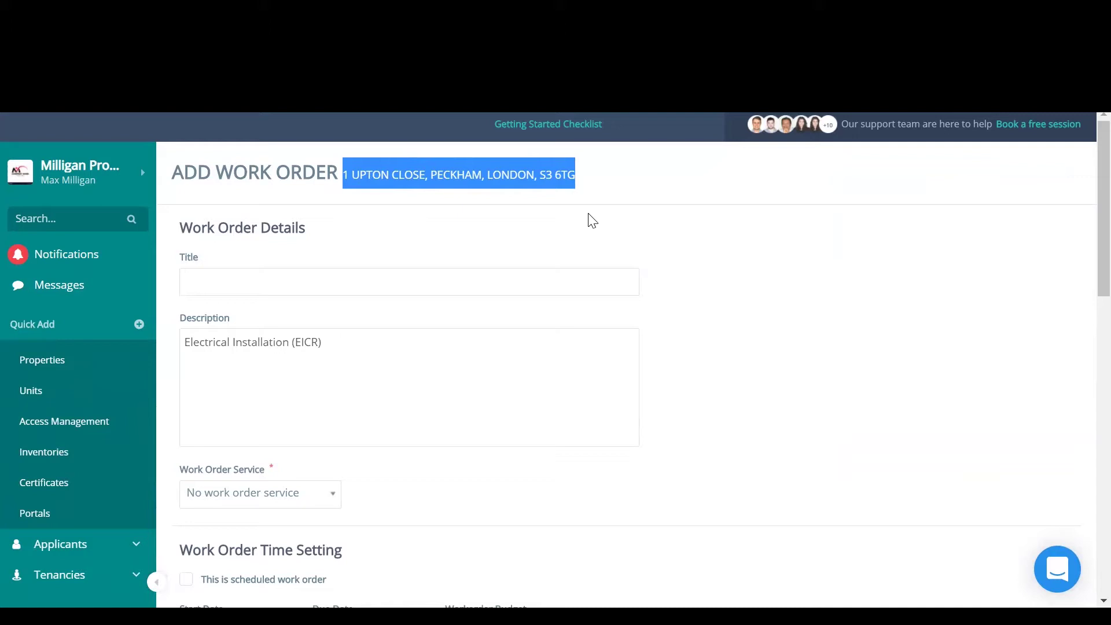
pyautogui.scroll(1, 40, 467)
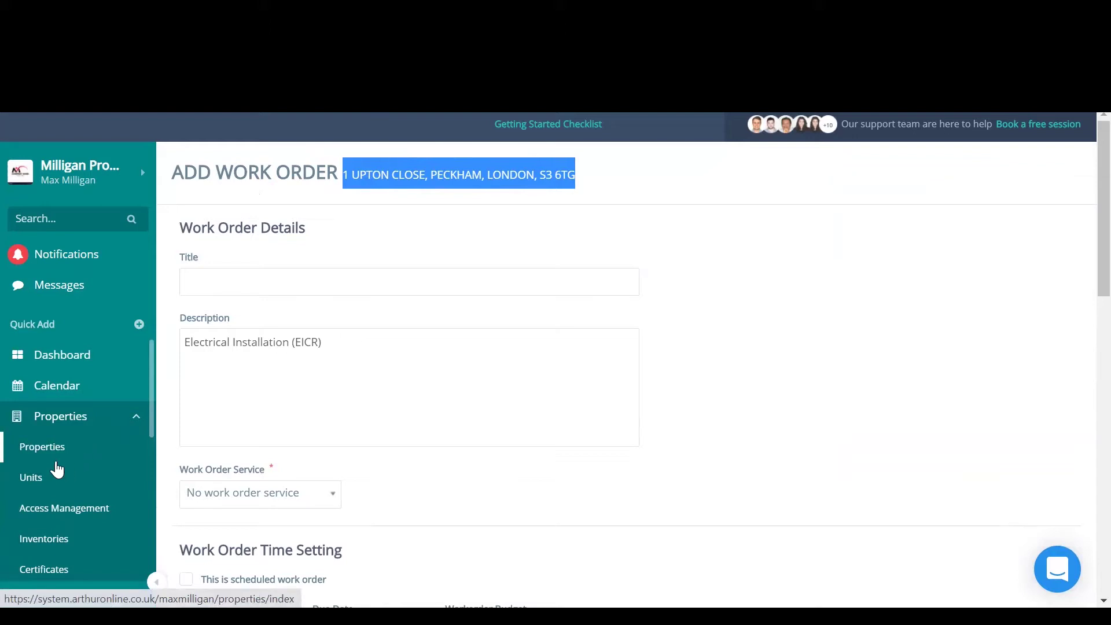
# Open Unit 2A from the Units list, bring up its Add Work Order form, then cancel it unsaved
pyautogui.click(56, 476)
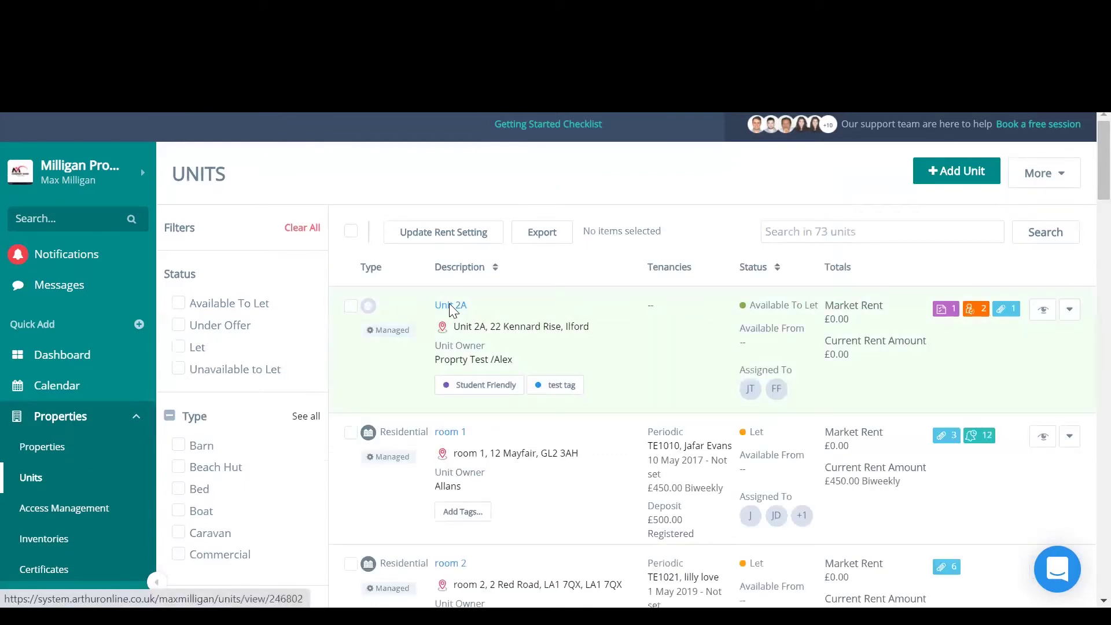
pyautogui.click(449, 304)
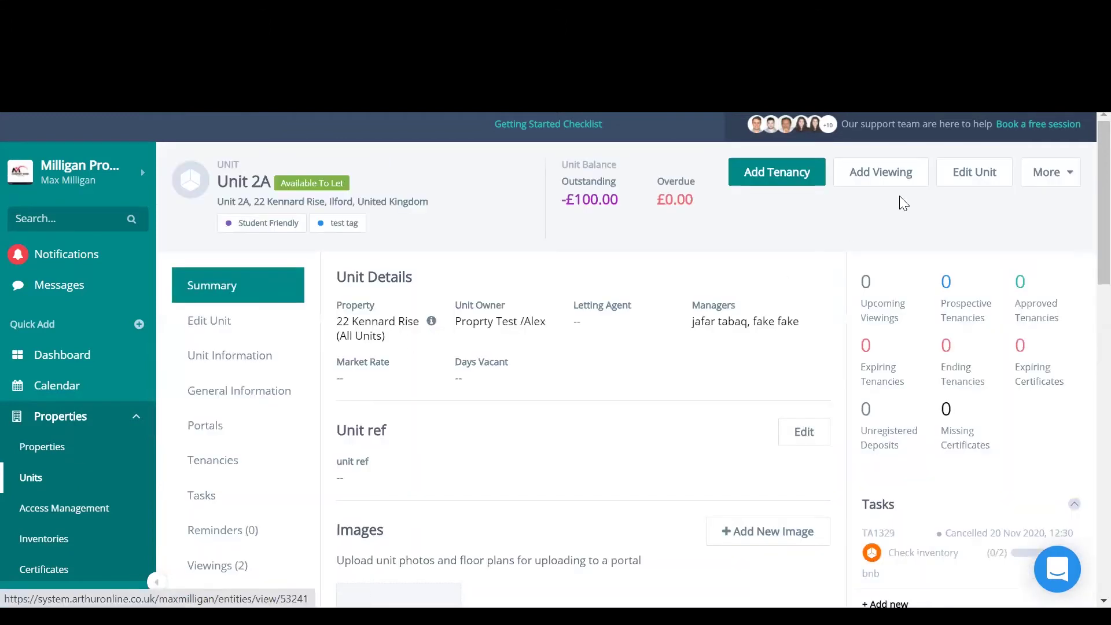
pyautogui.click(1052, 172)
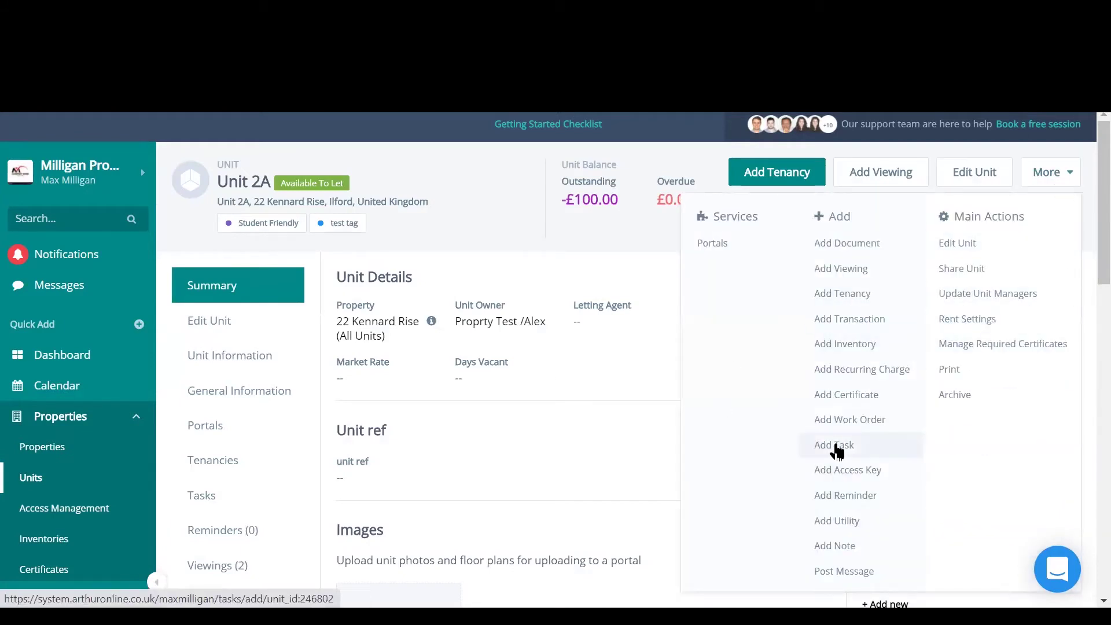
pyautogui.click(846, 422)
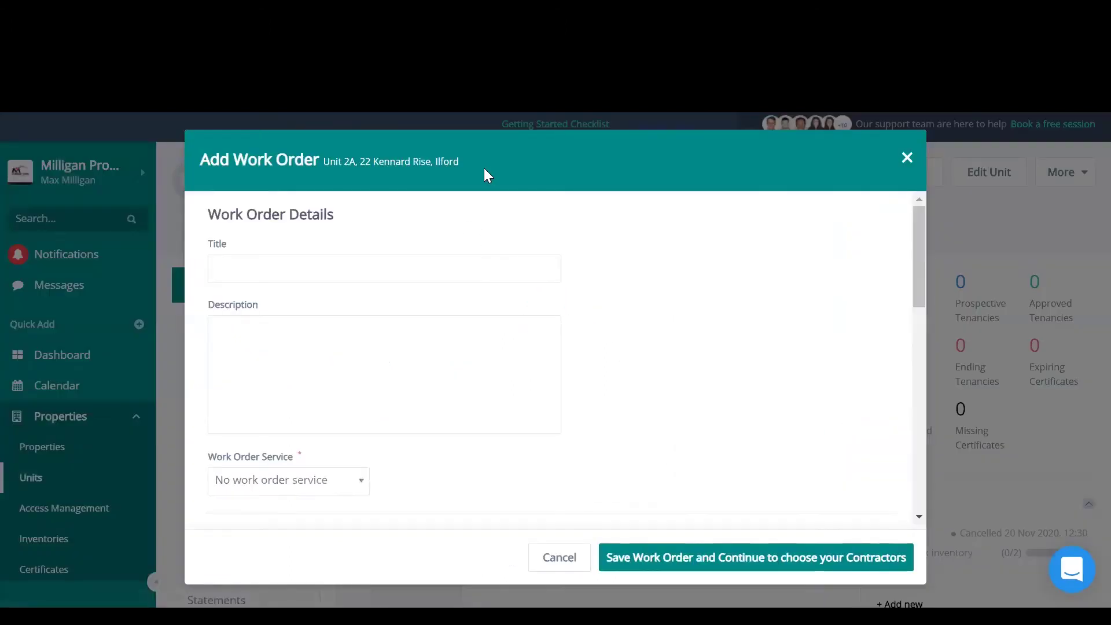
pyautogui.moveTo(460, 165); pyautogui.dragTo(316, 139)
pyautogui.click(909, 156)
# Open the Tasks list and select the shower-leak emergency task TA1347
pyautogui.scroll(-4, 72, 437)
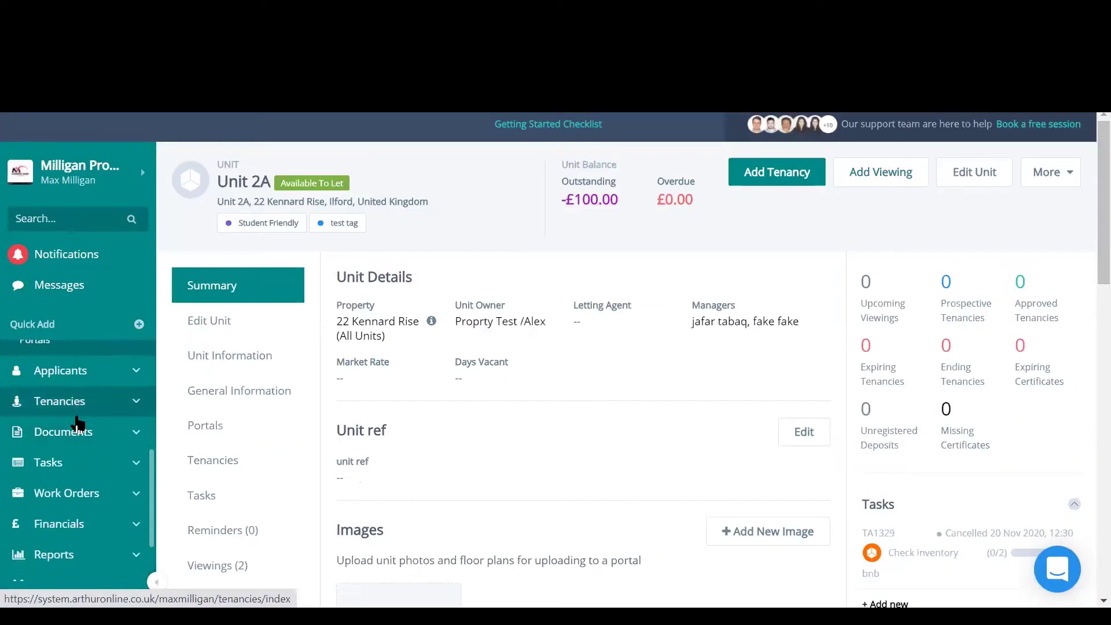
pyautogui.click(97, 476)
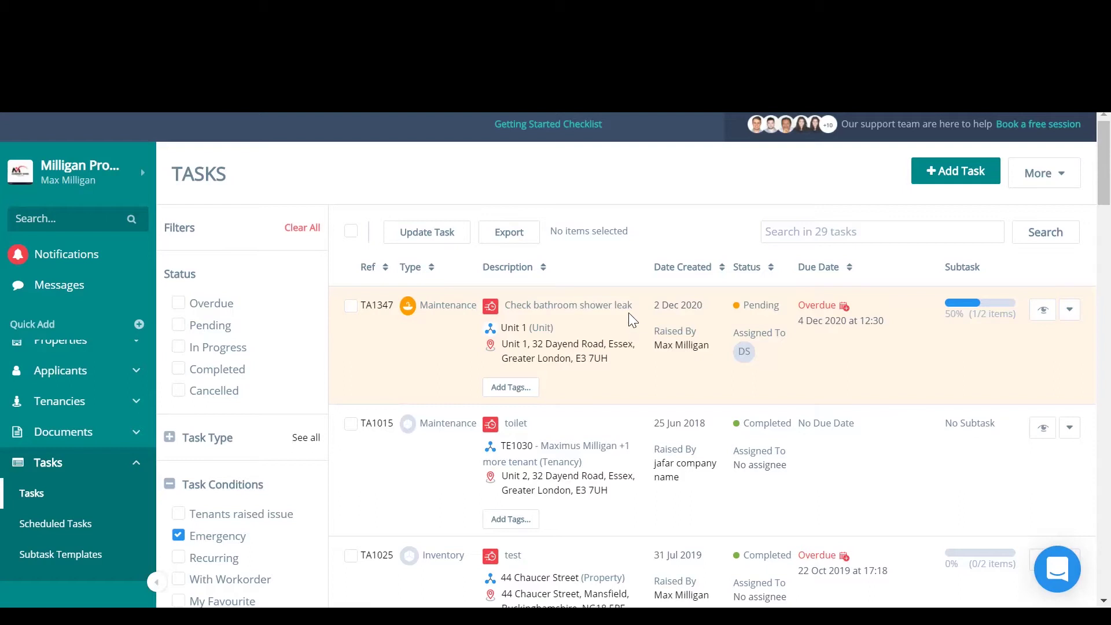
pyautogui.moveTo(637, 304); pyautogui.dragTo(589, 311)
pyautogui.click(372, 307)
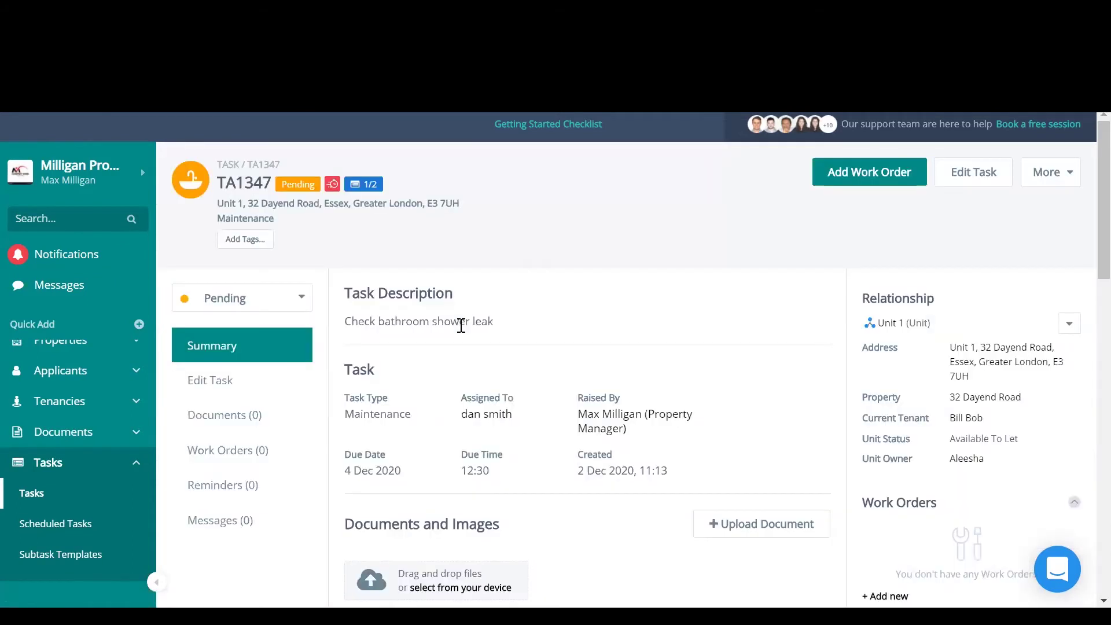
# Start a work order from TA1347, close it unsaved, and review the task's related unit details
pyautogui.click(833, 169)
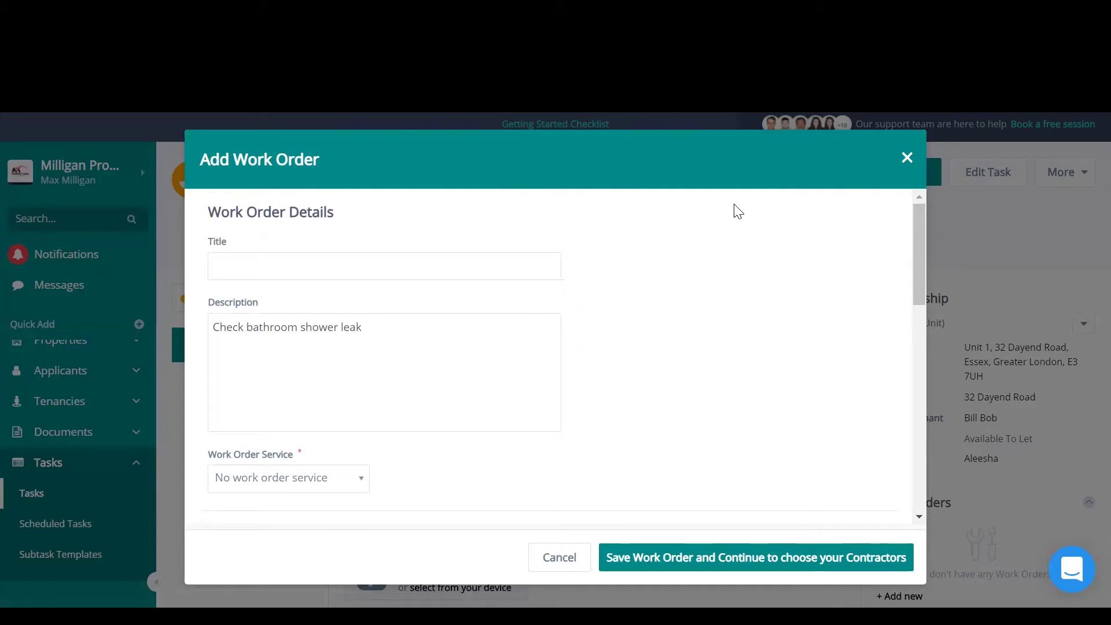
pyautogui.click(907, 158)
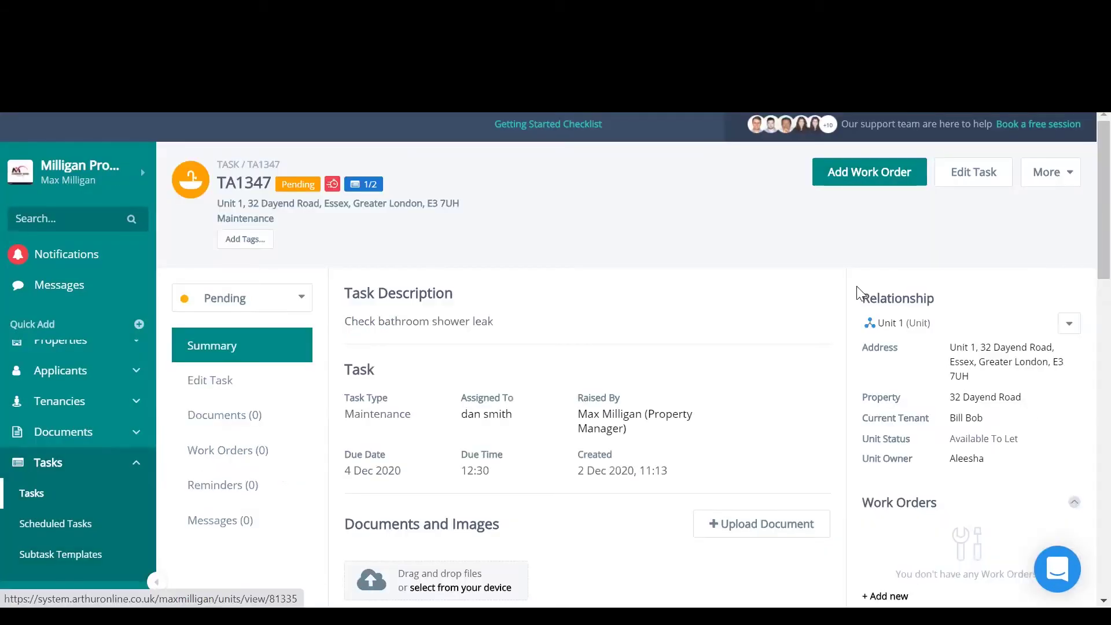
pyautogui.moveTo(858, 294); pyautogui.dragTo(1027, 429)
pyautogui.click(992, 268)
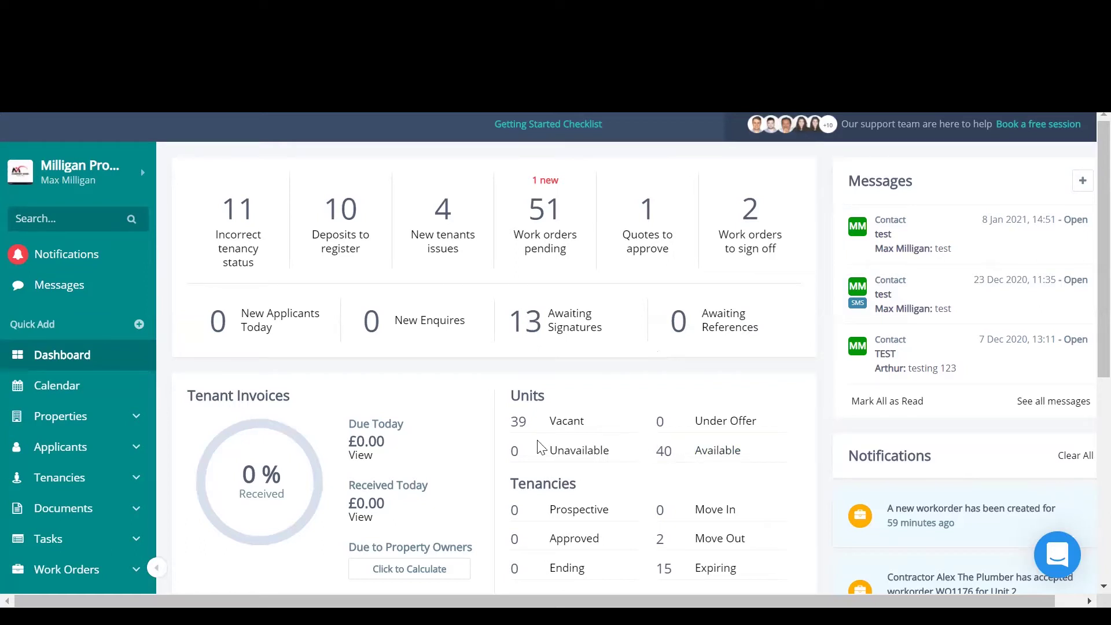
# Open the Work Orders preferences from the account and settings panel
pyautogui.click(78, 197)
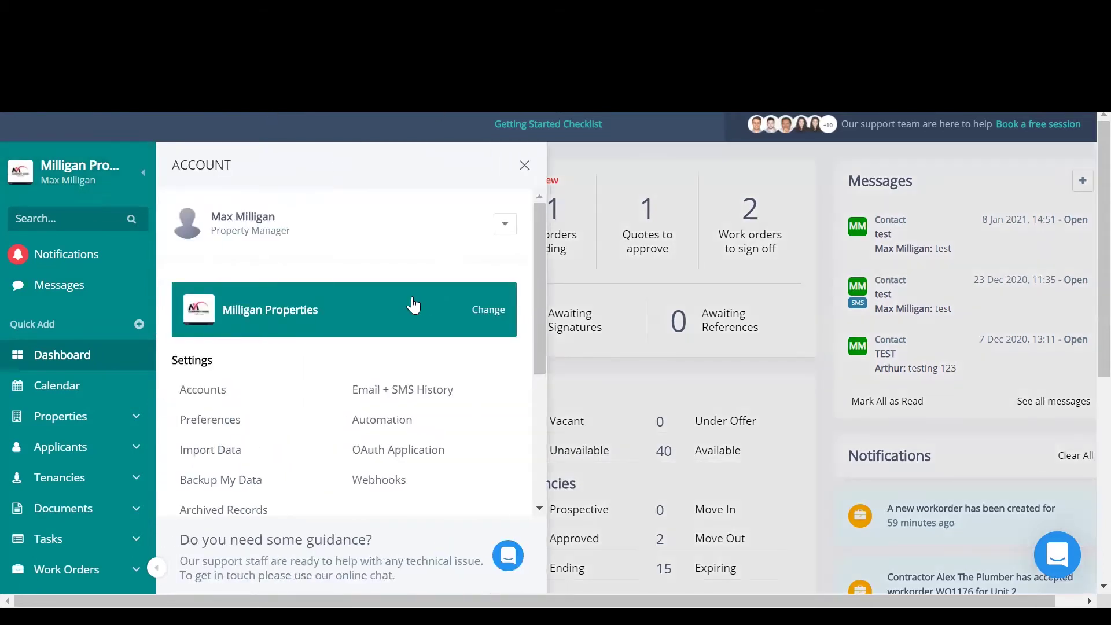
pyautogui.click(258, 419)
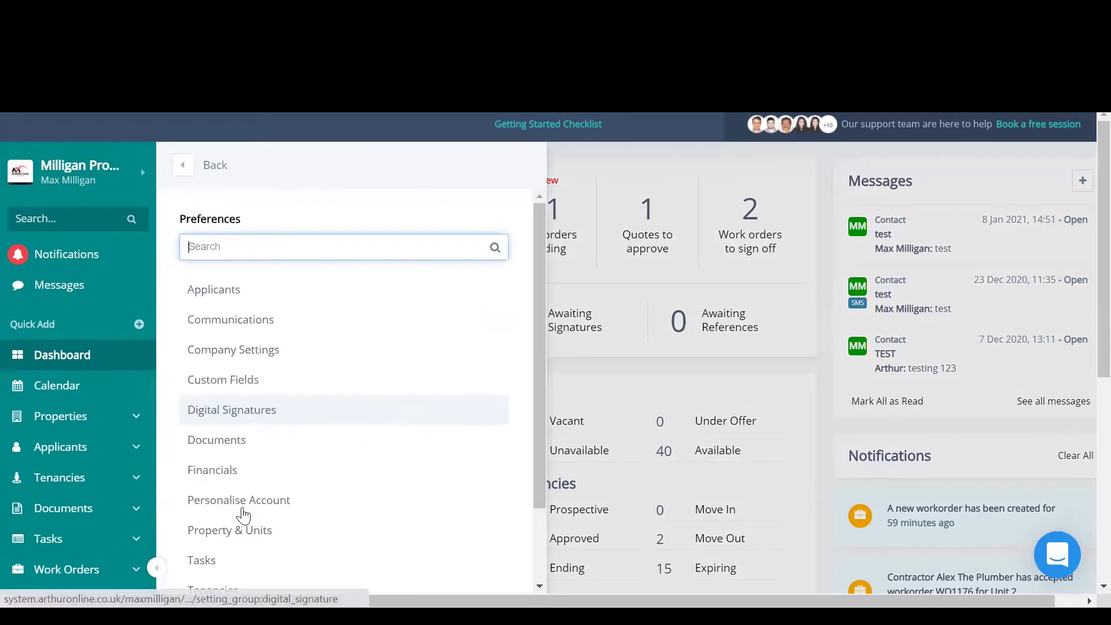
pyautogui.scroll(-1, 330, 492)
pyautogui.scroll(-1, 330, 492)
pyautogui.click(233, 554)
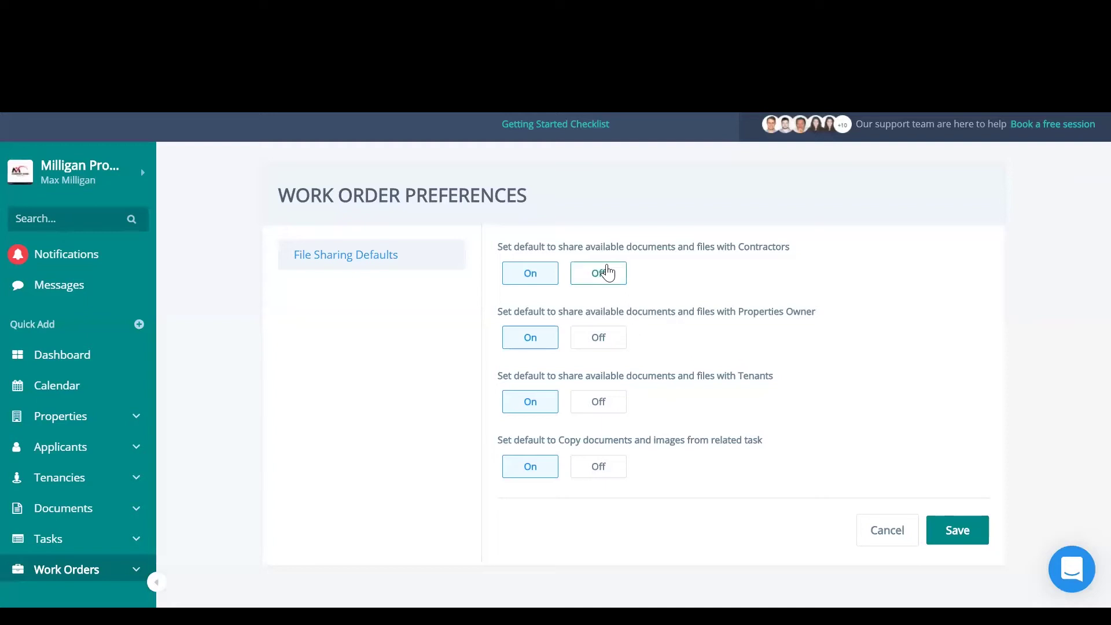
# Toggle contractor, property owner and tenant file-sharing defaults off, then back on
pyautogui.click(605, 274)
pyautogui.click(605, 337)
pyautogui.click(610, 401)
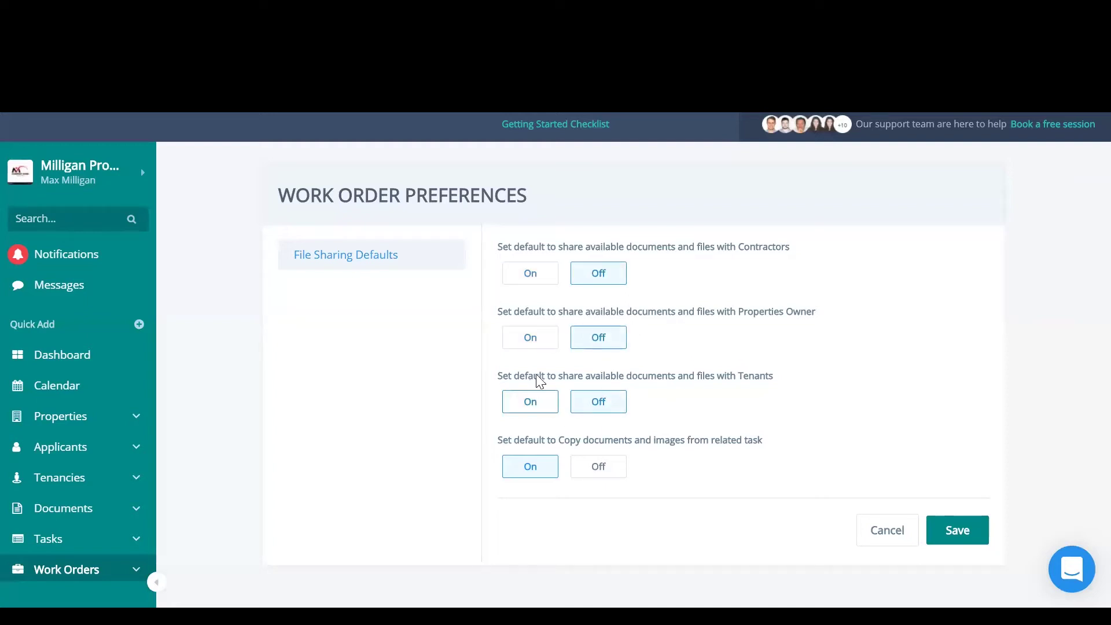
pyautogui.click(531, 402)
pyautogui.click(534, 338)
pyautogui.click(536, 274)
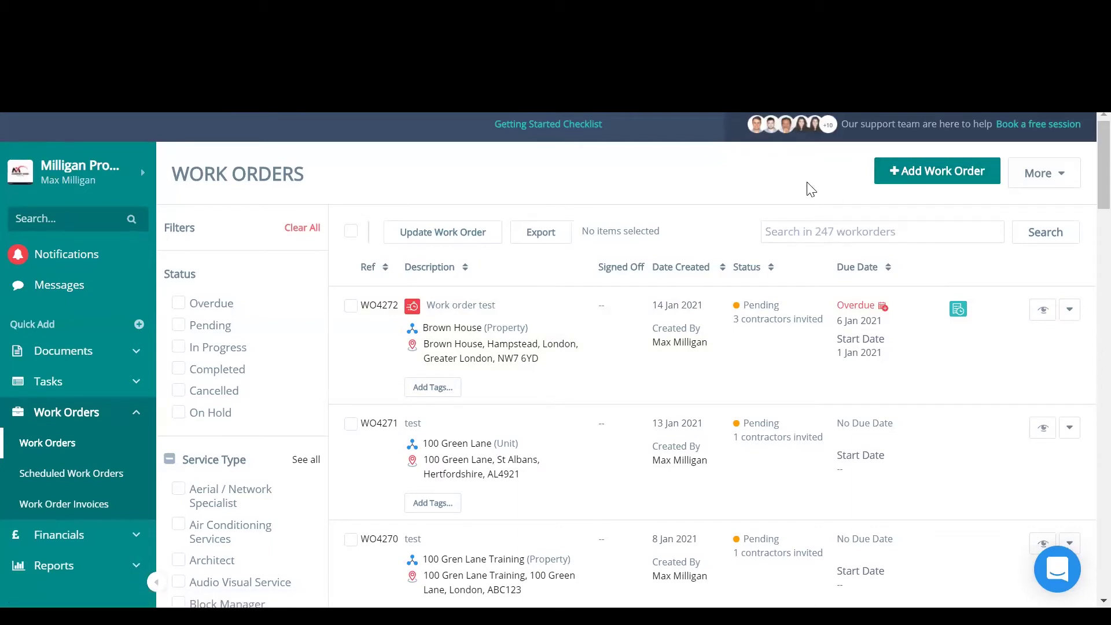
# Start a new scheduled work order repeating 2 Weekly on Mondays
pyautogui.click(908, 172)
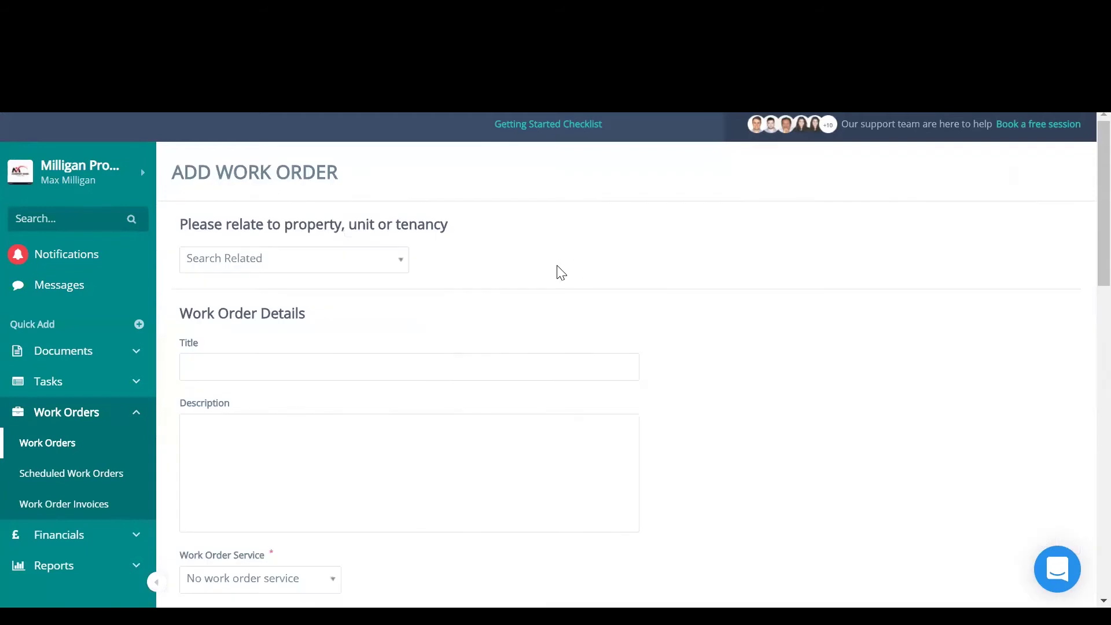
pyautogui.scroll(-6, 384, 315)
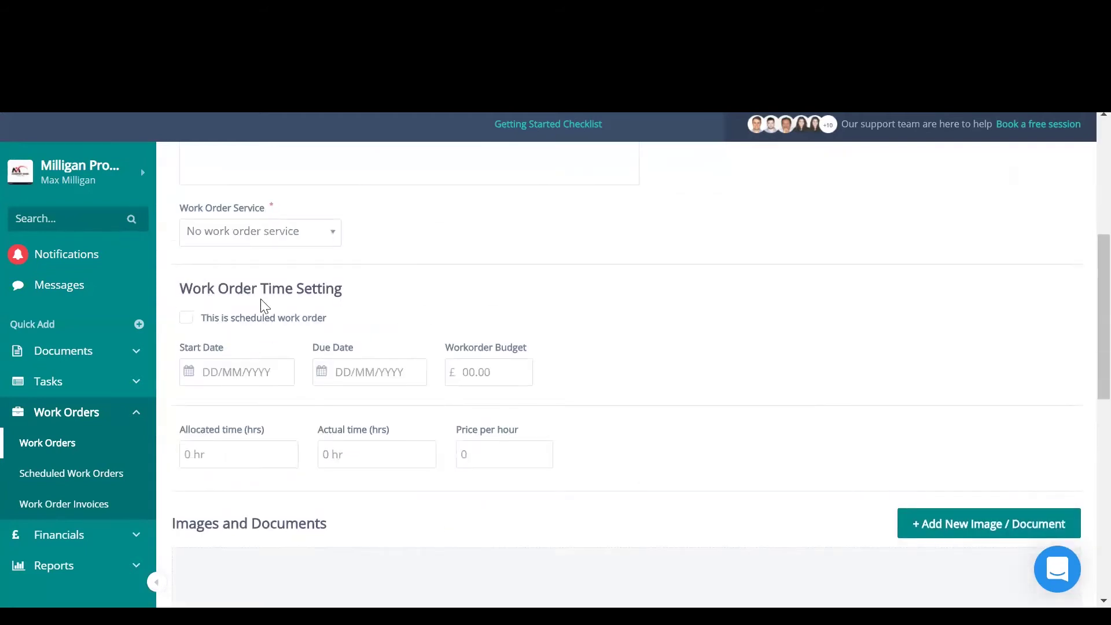
pyautogui.click(186, 318)
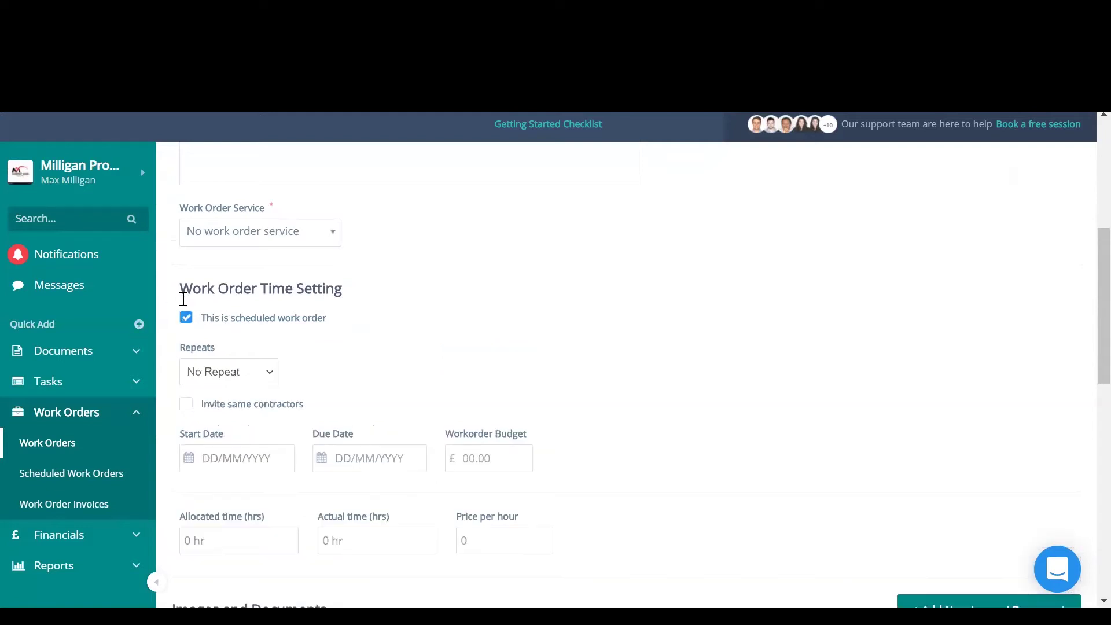
pyautogui.click(232, 376)
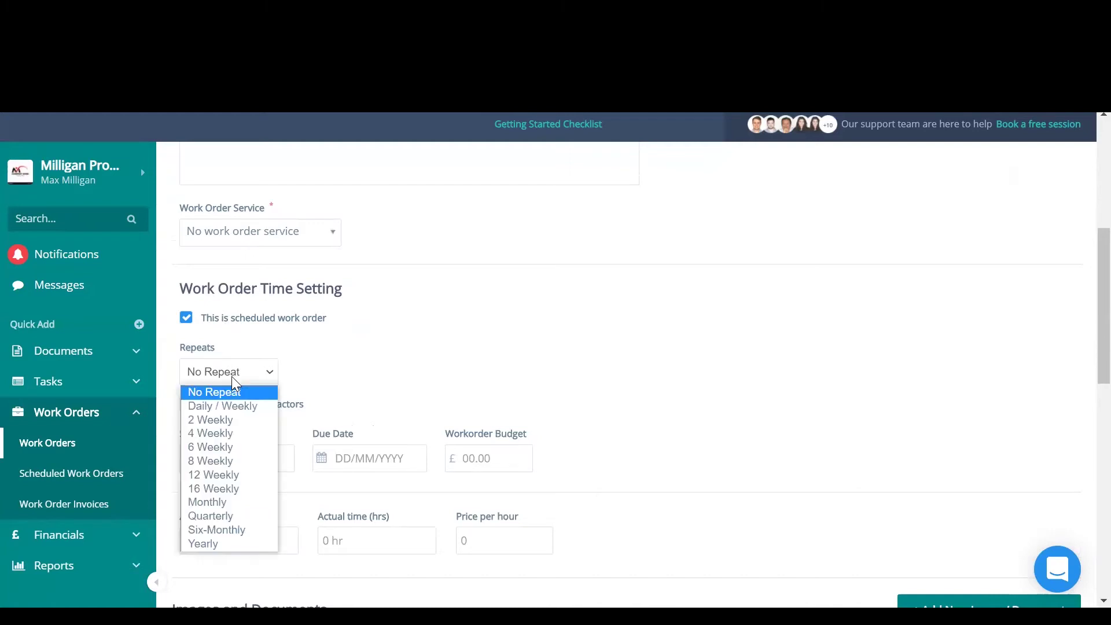
pyautogui.click(242, 421)
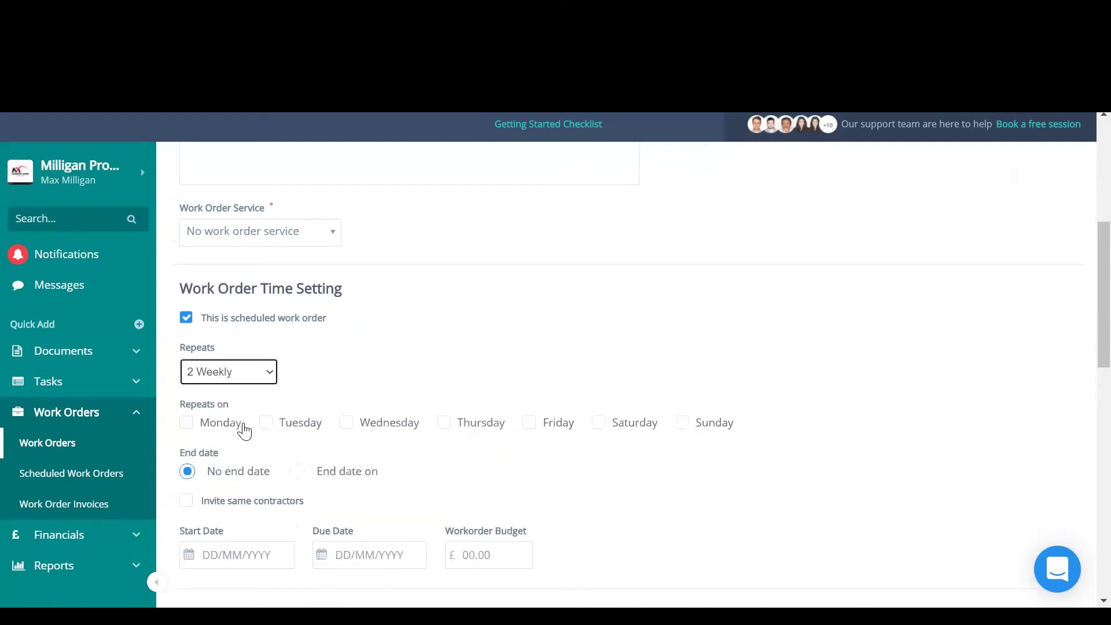
pyautogui.click(186, 423)
# Try an end date of 25/12/20, then revert the schedule to No end date
pyautogui.scroll(6, 414, 388)
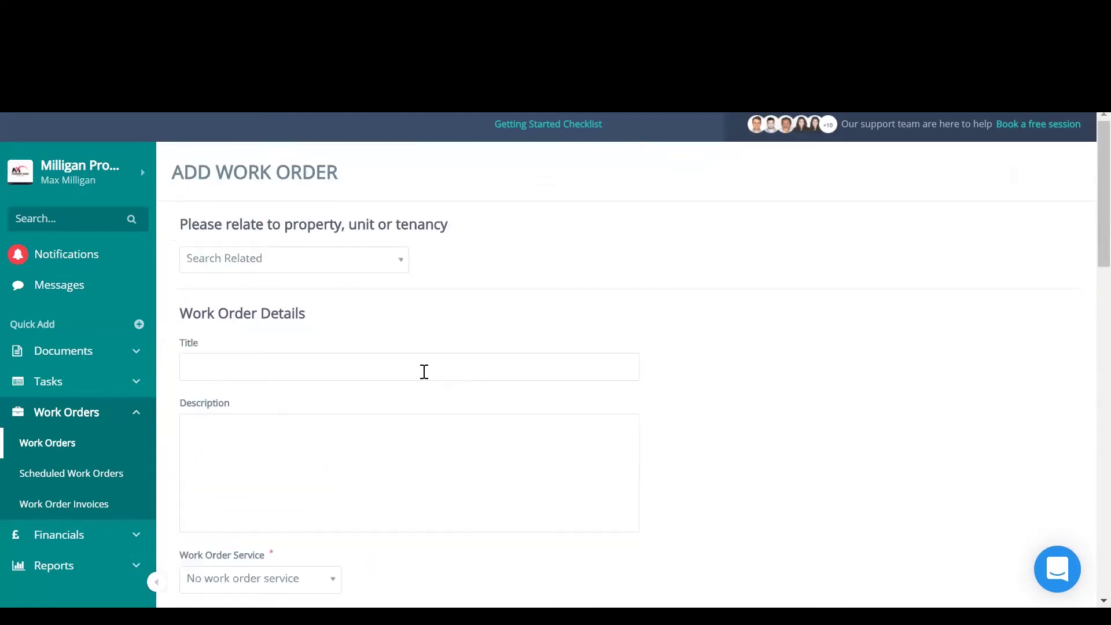
pyautogui.scroll(-7, 416, 373)
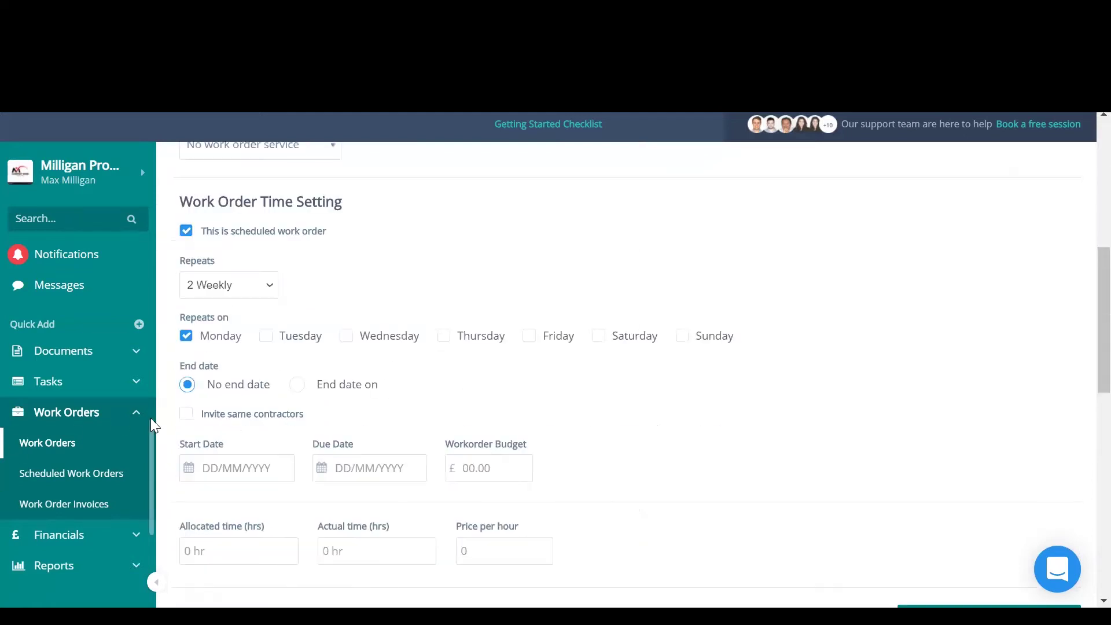
pyautogui.click(297, 387)
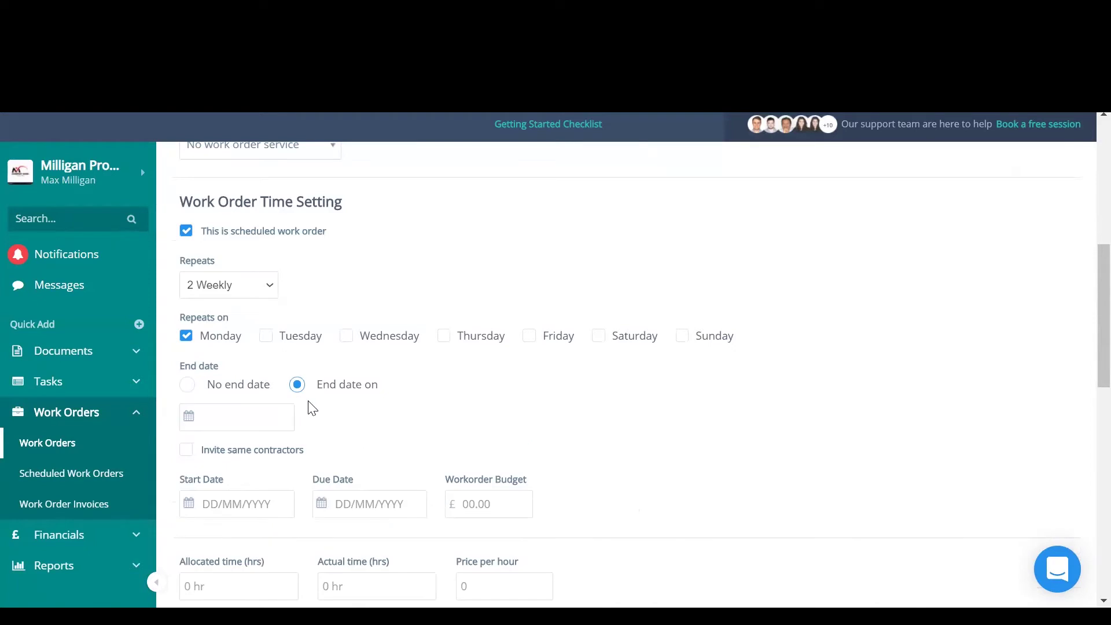
pyautogui.click(253, 416)
pyautogui.write('25/12/2021')
pyautogui.click(541, 373)
pyautogui.click(189, 386)
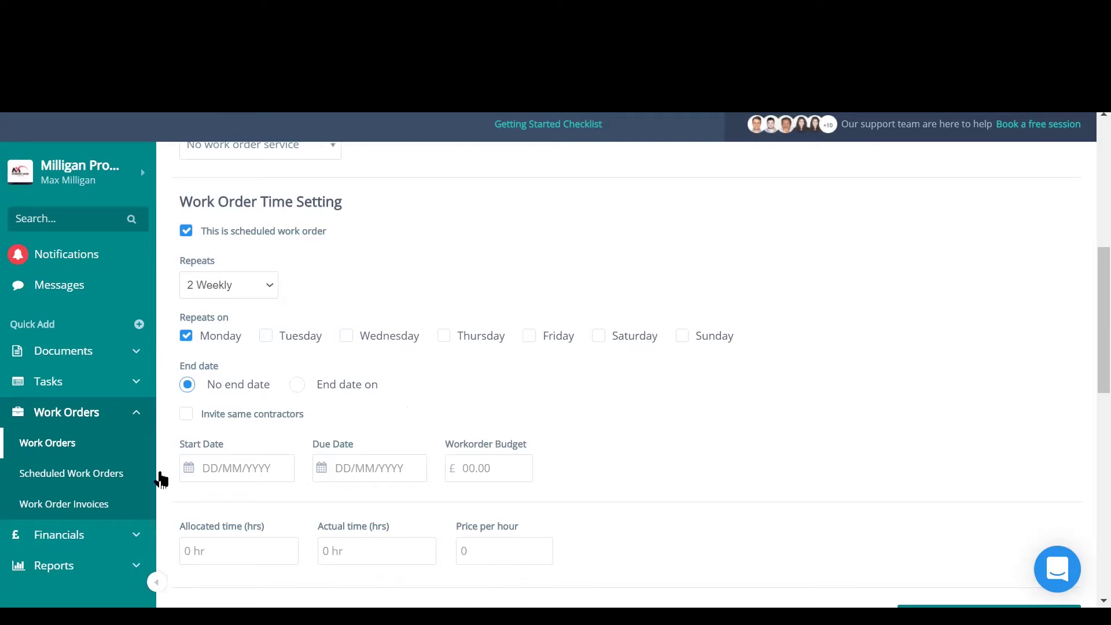
# Open Scheduled Work Orders and inspect the first row's options menu
pyautogui.click(65, 476)
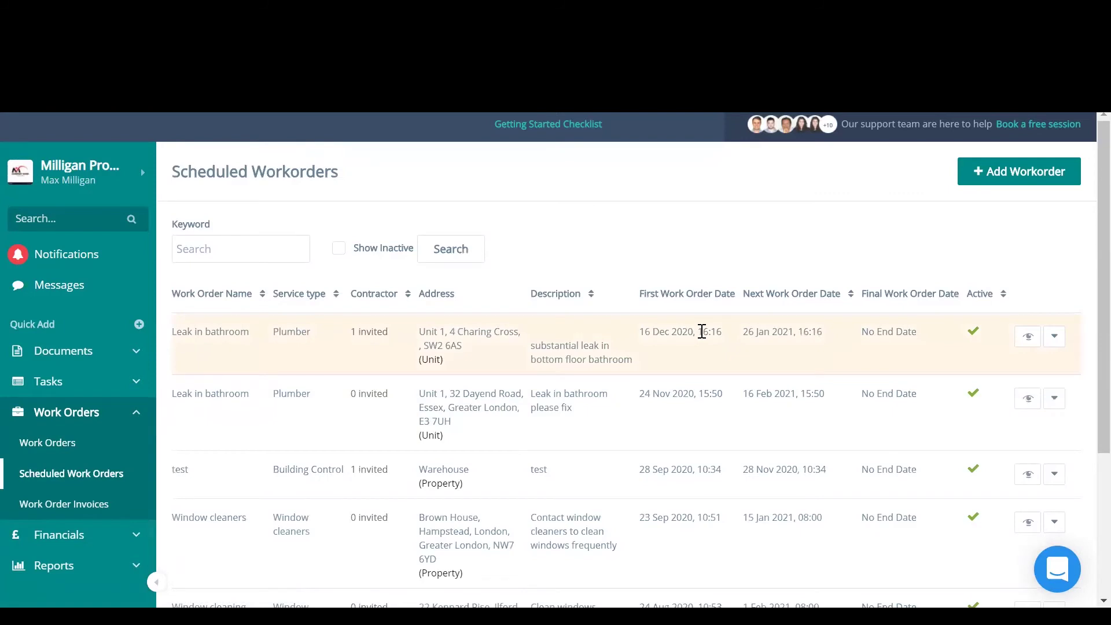
pyautogui.click(1056, 339)
pyautogui.click(876, 231)
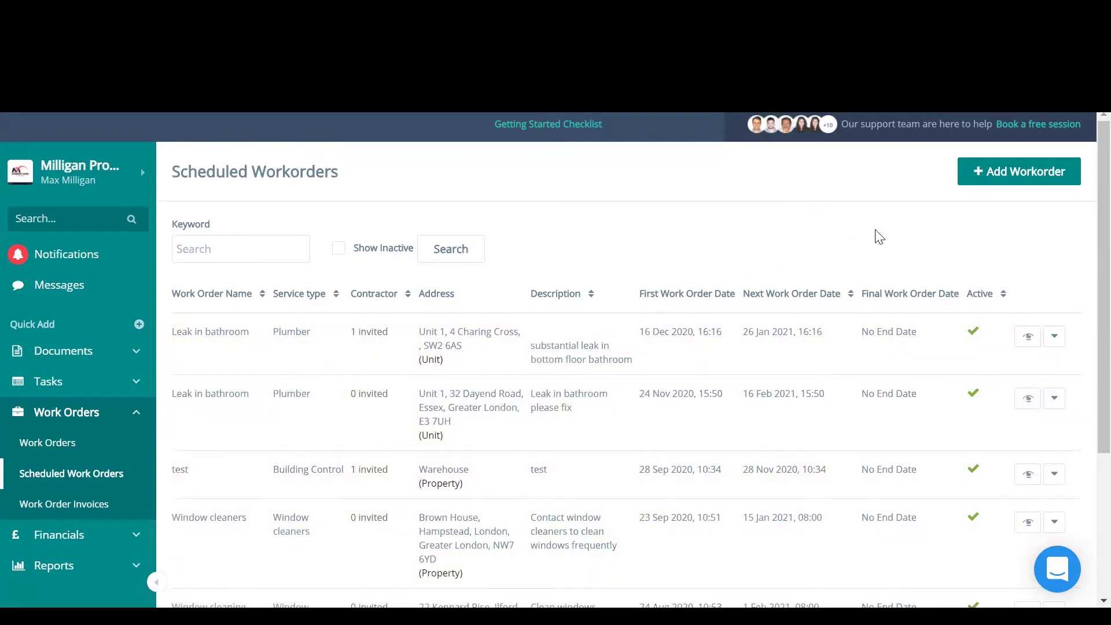
# Start a new scheduled work order and toggle its scheduled option off and back on
pyautogui.click(976, 174)
pyautogui.scroll(-1, 475, 301)
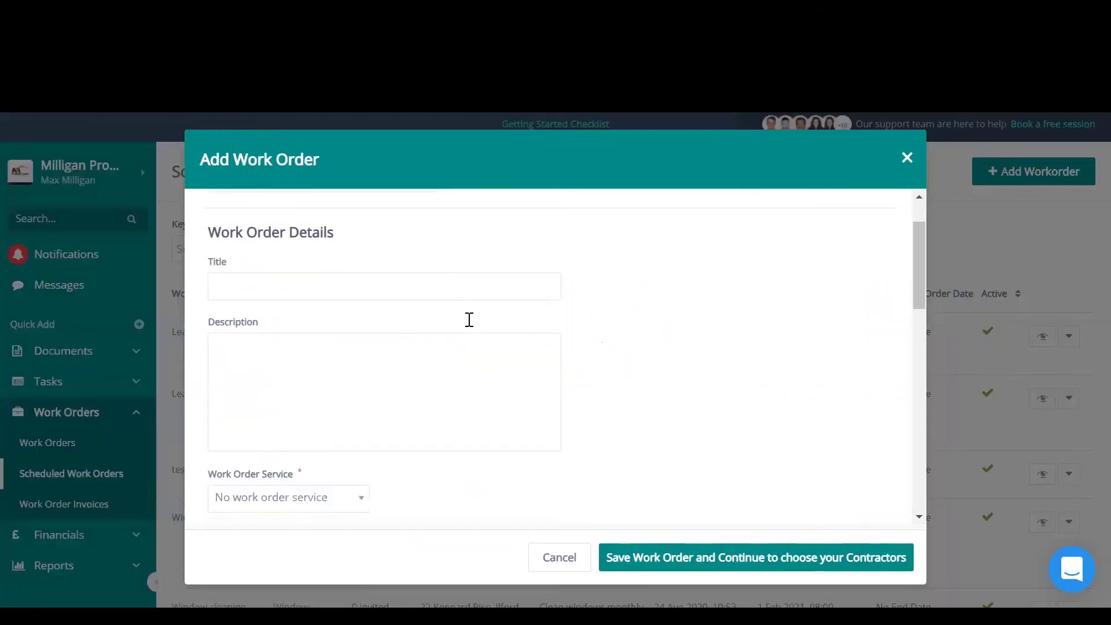
pyautogui.scroll(-6, 470, 320)
pyautogui.scroll(8, 476, 312)
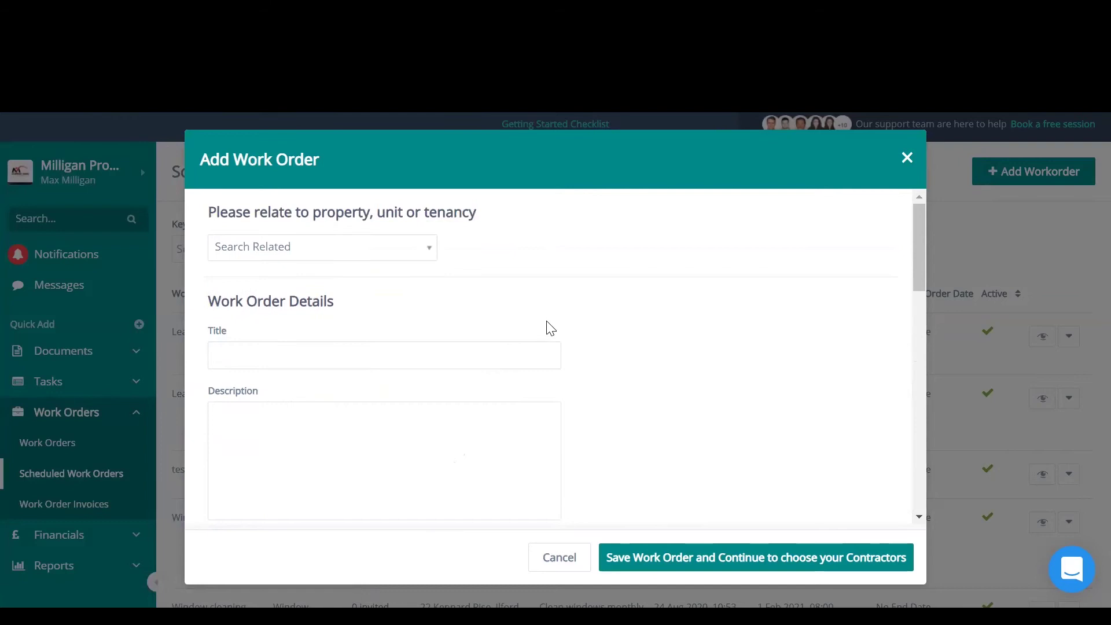
pyautogui.scroll(-7, 541, 328)
pyautogui.scroll(3, 324, 287)
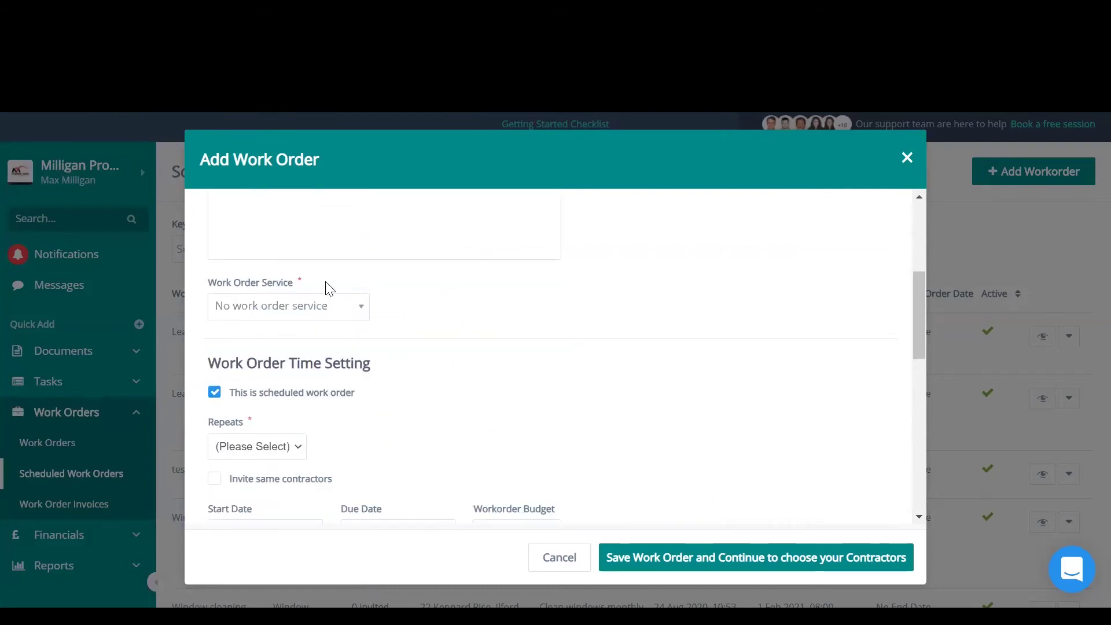
pyautogui.click(215, 395)
pyautogui.click(217, 396)
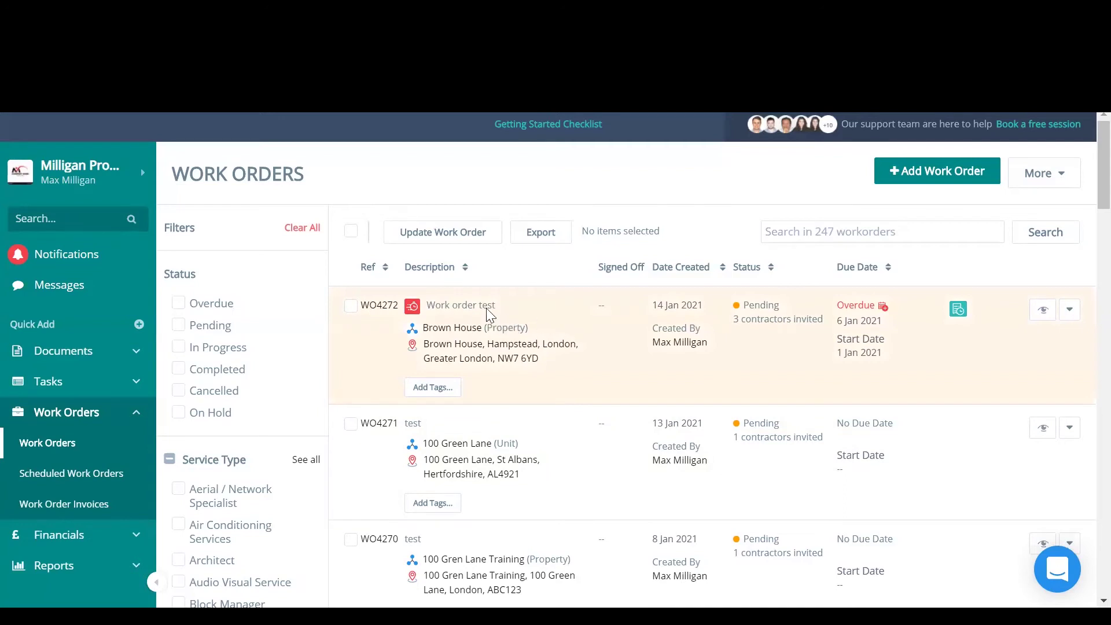
pyautogui.click(376, 306)
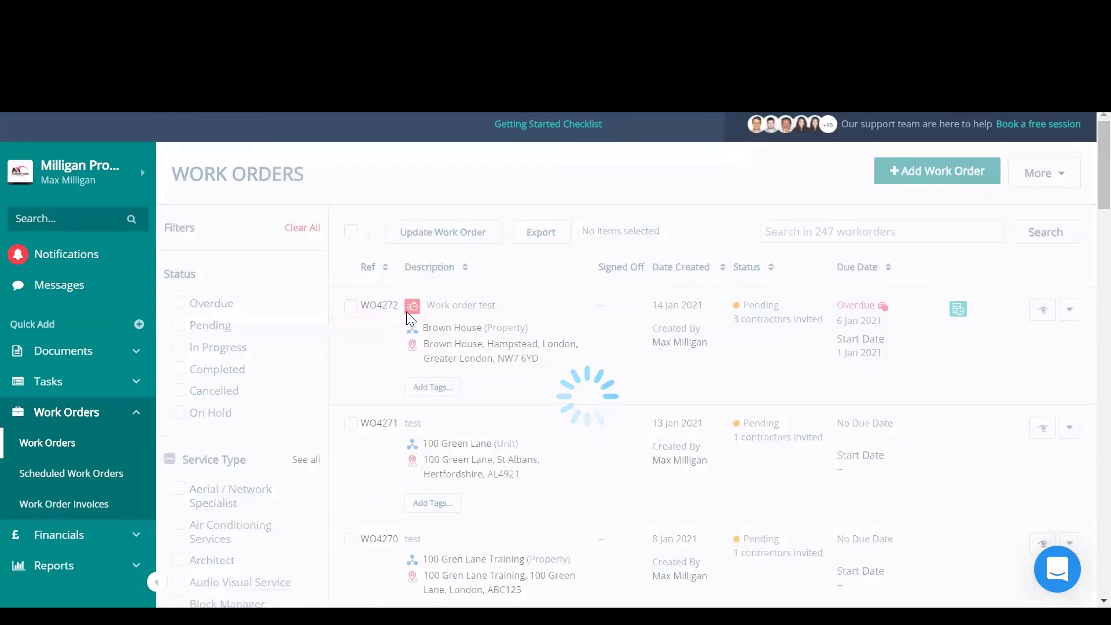
pyautogui.scroll(-7, 424, 260)
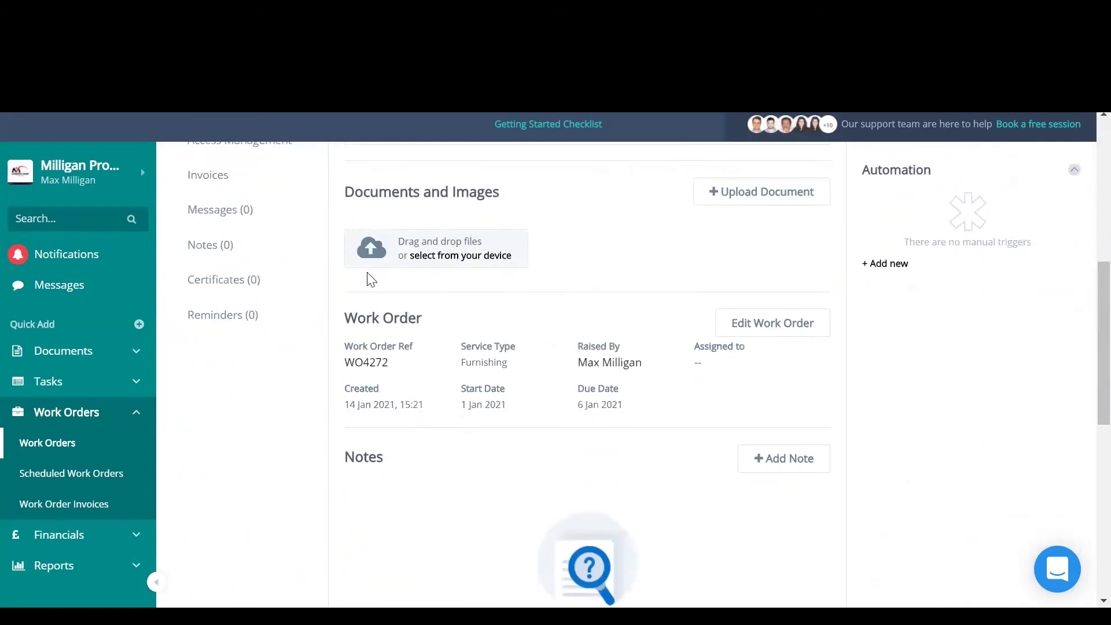
pyautogui.scroll(2, 367, 278)
pyautogui.scroll(2, 211, 220)
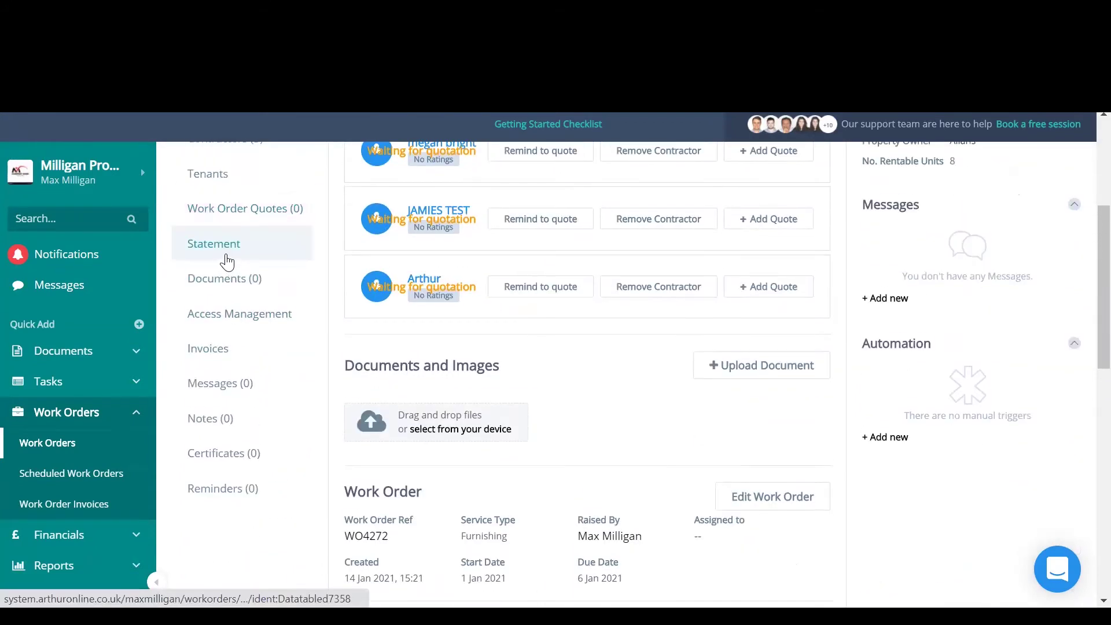
pyautogui.click(226, 252)
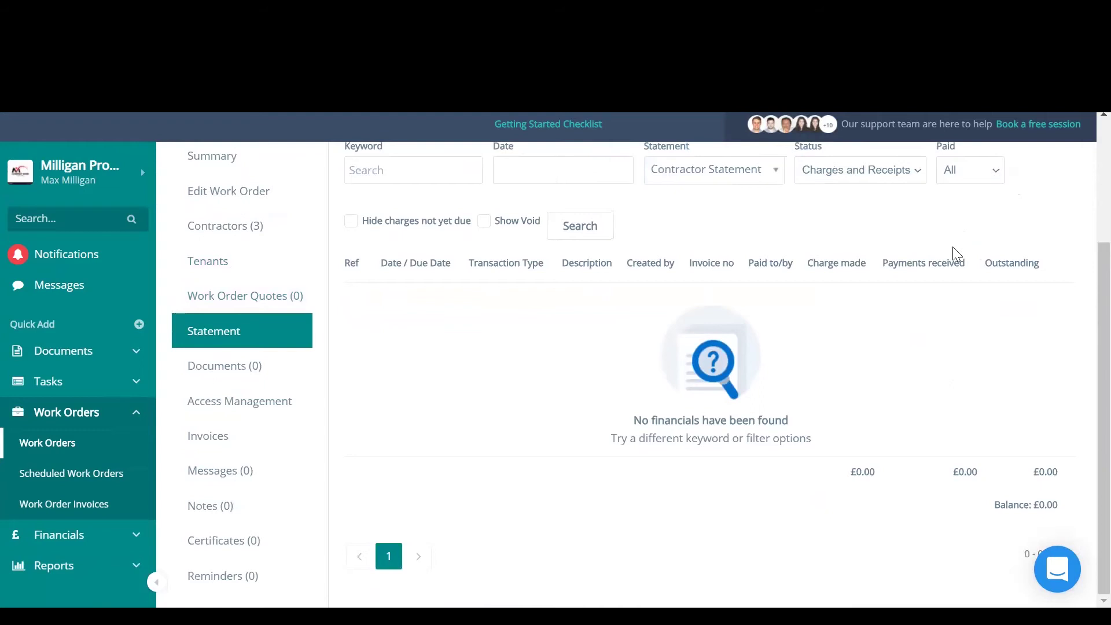
pyautogui.scroll(2, 829, 279)
pyautogui.click(753, 256)
pyautogui.click(753, 256)
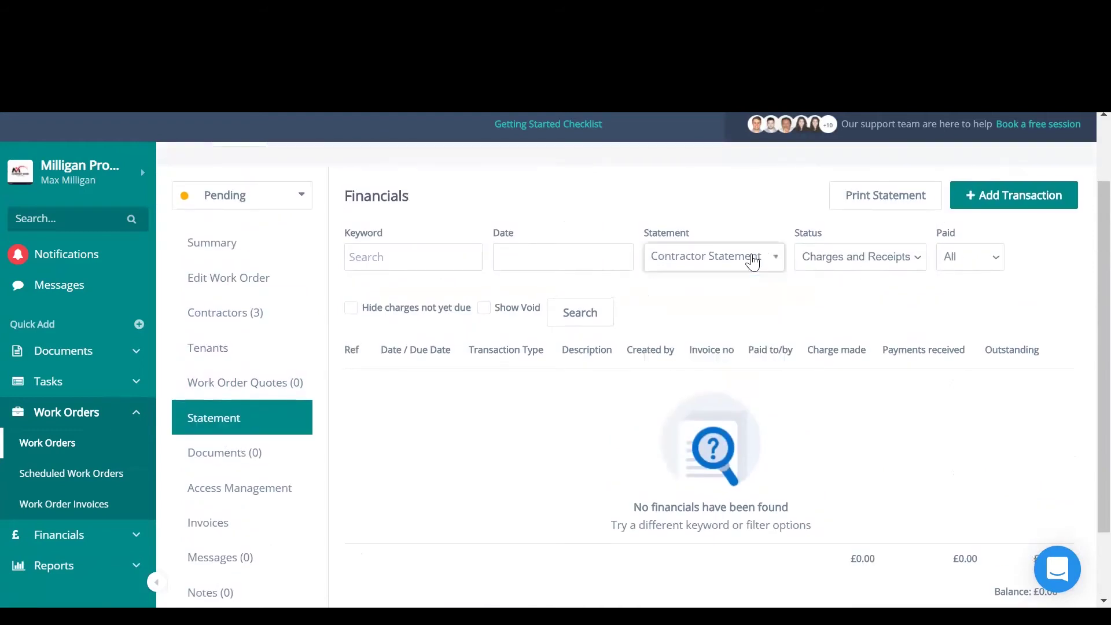
pyautogui.scroll(2, 1010, 199)
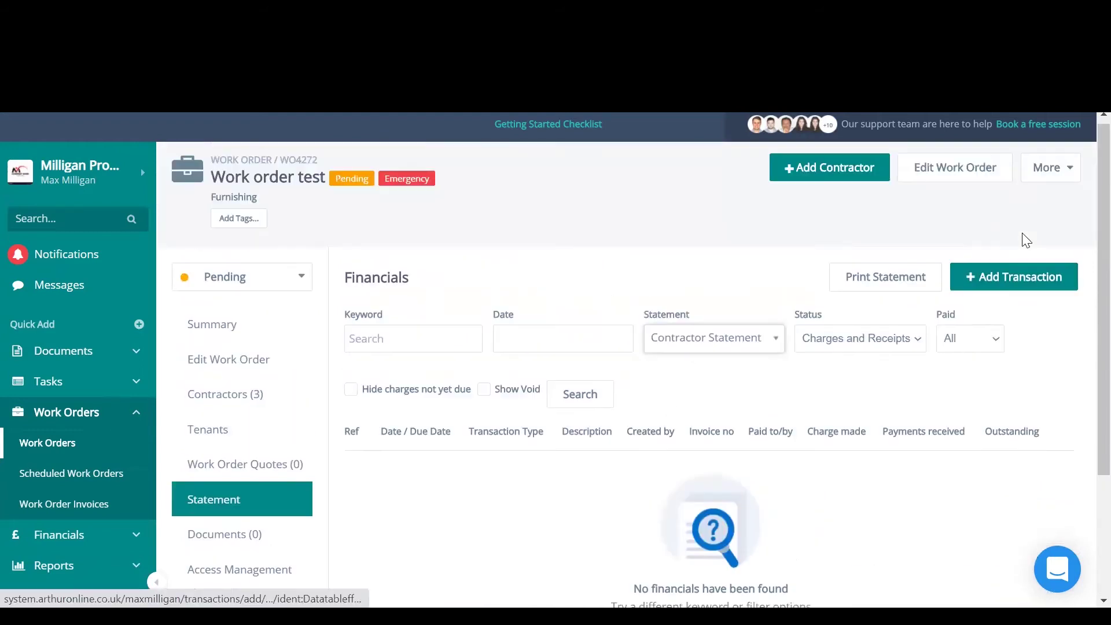
pyautogui.click(1031, 278)
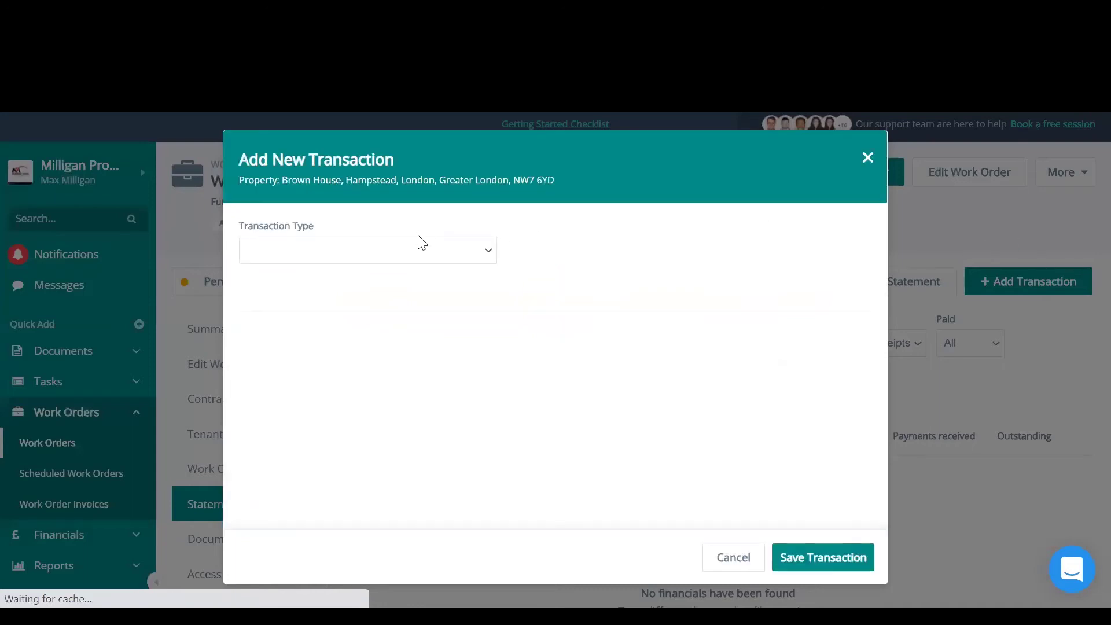
pyautogui.click(428, 249)
pyautogui.click(377, 309)
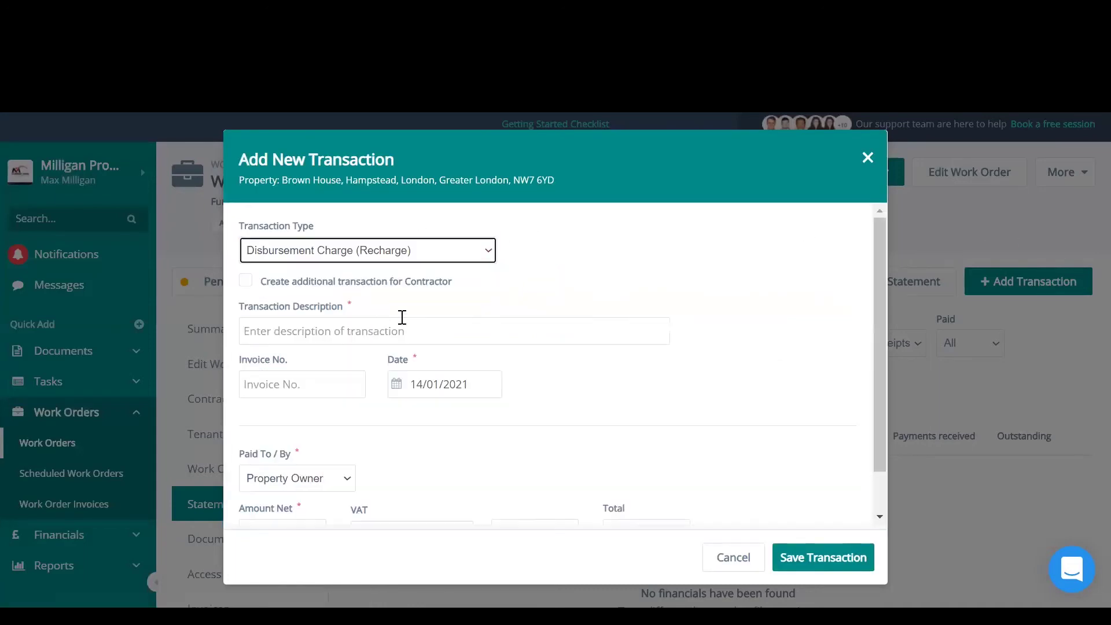
pyautogui.scroll(-1, 501, 389)
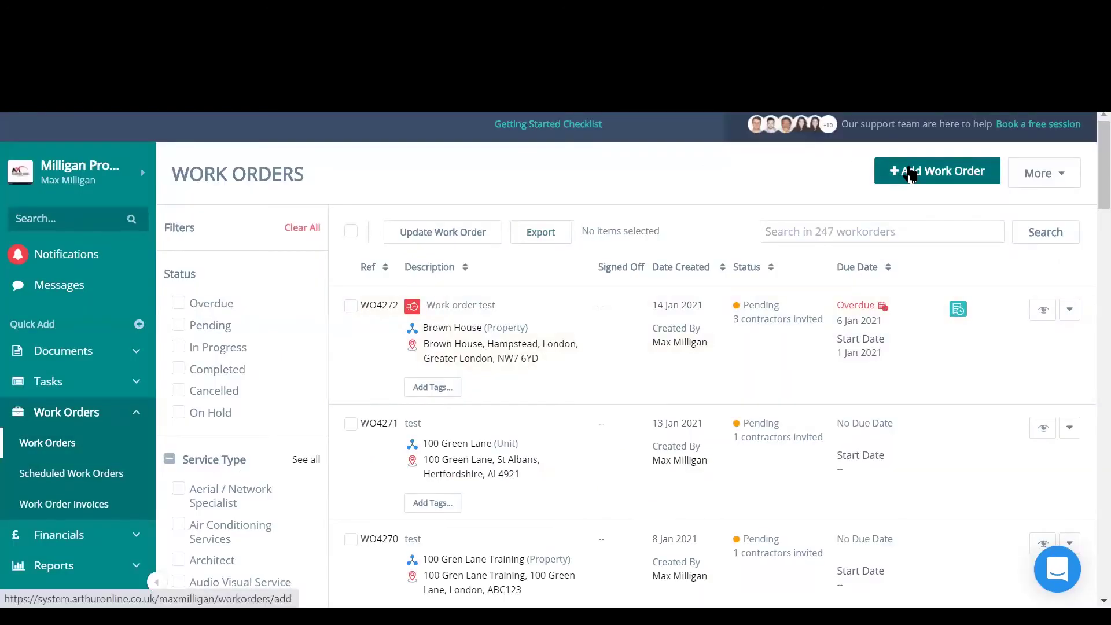
pyautogui.click(899, 175)
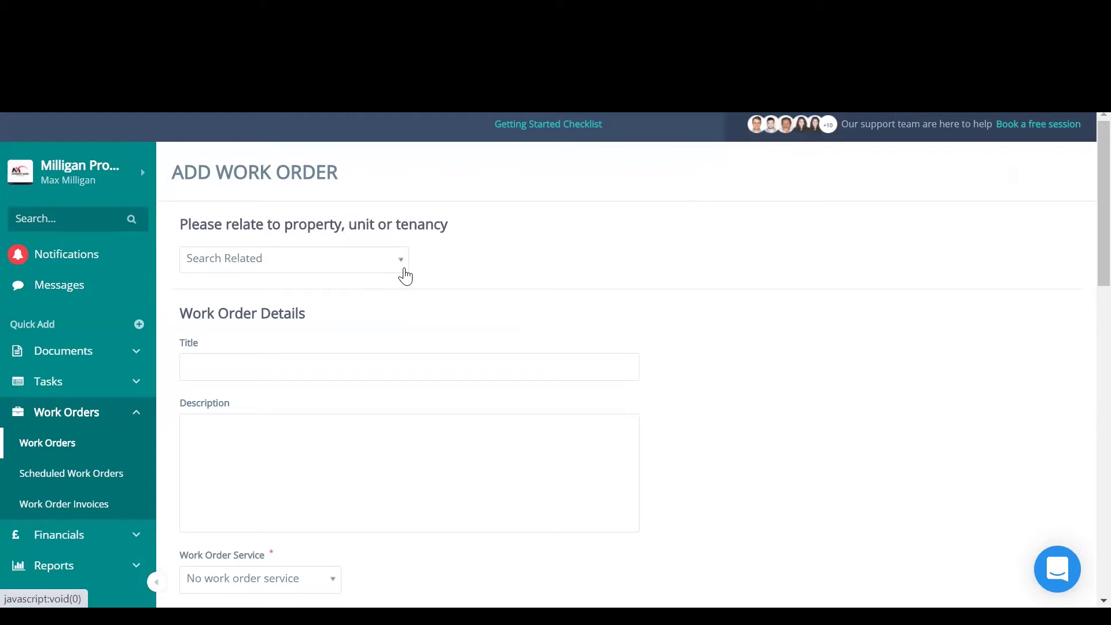
pyautogui.click(381, 268)
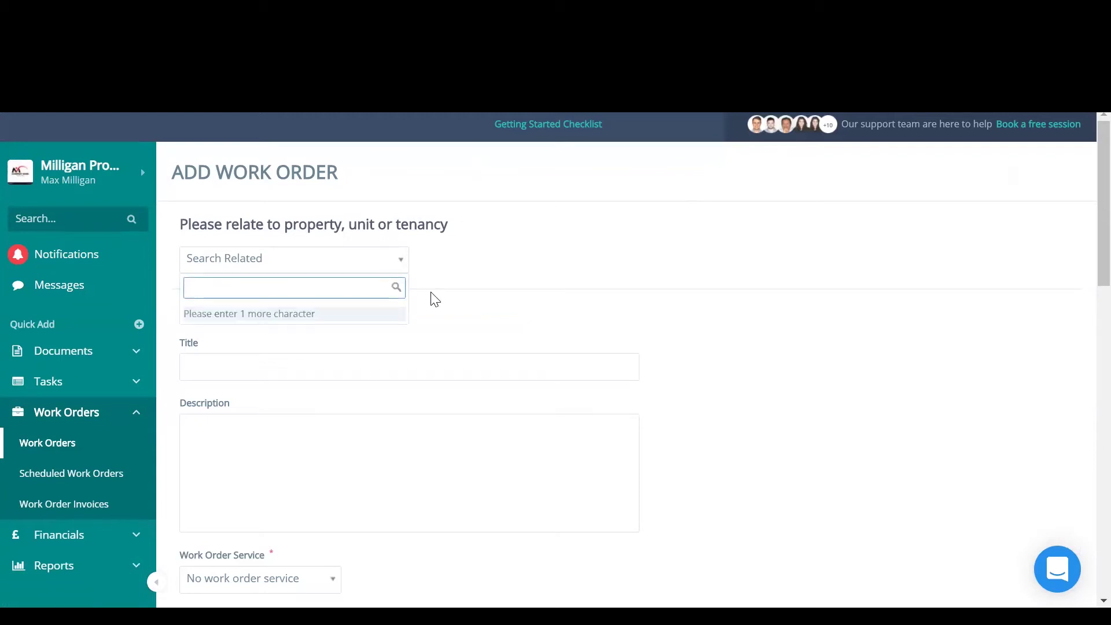
pyautogui.write('property')
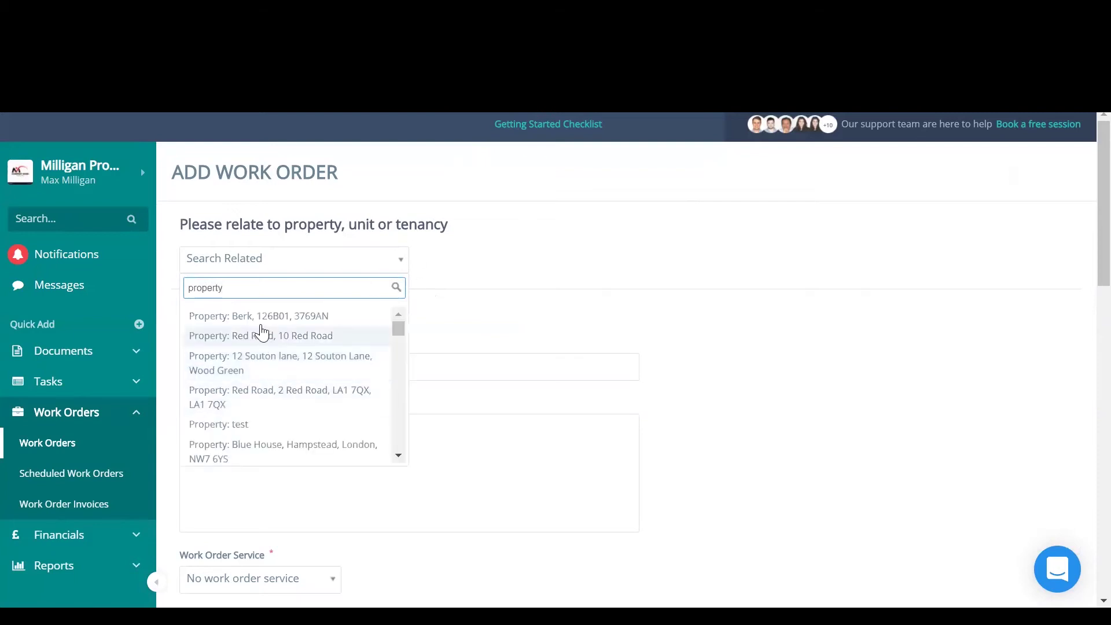
pyautogui.click(262, 317)
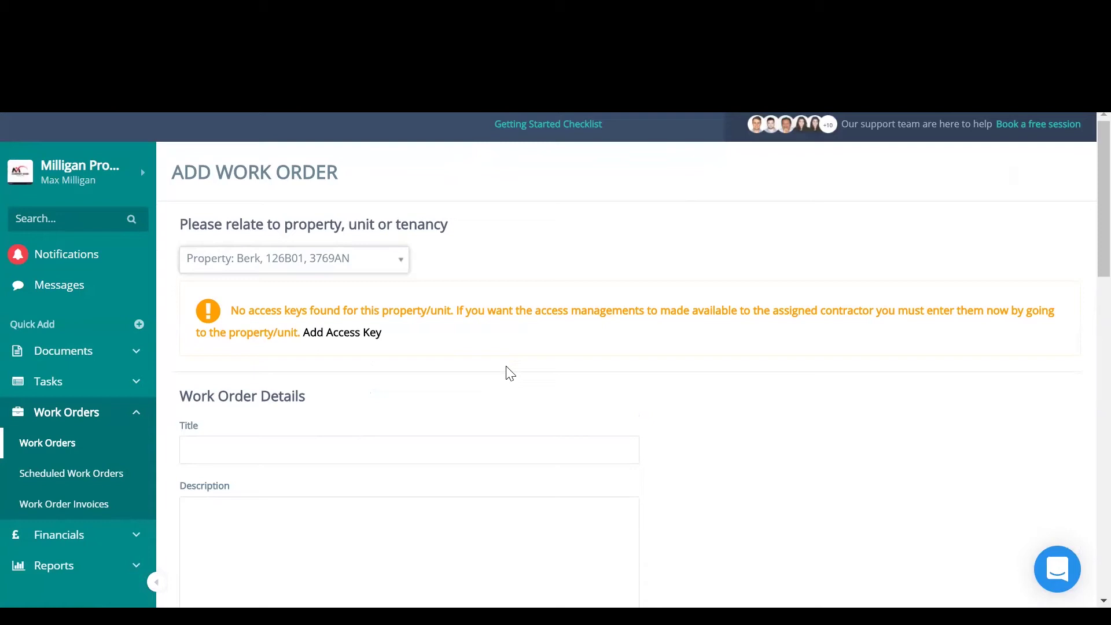
pyautogui.scroll(-15, 499, 412)
pyautogui.scroll(8, 390, 430)
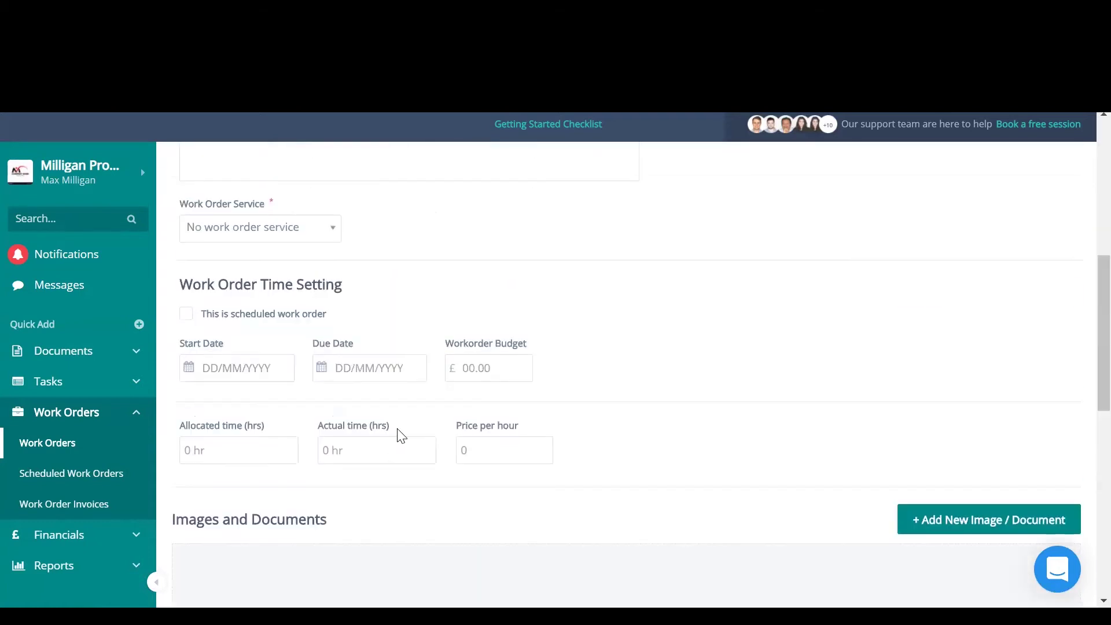
pyautogui.scroll(8, 401, 437)
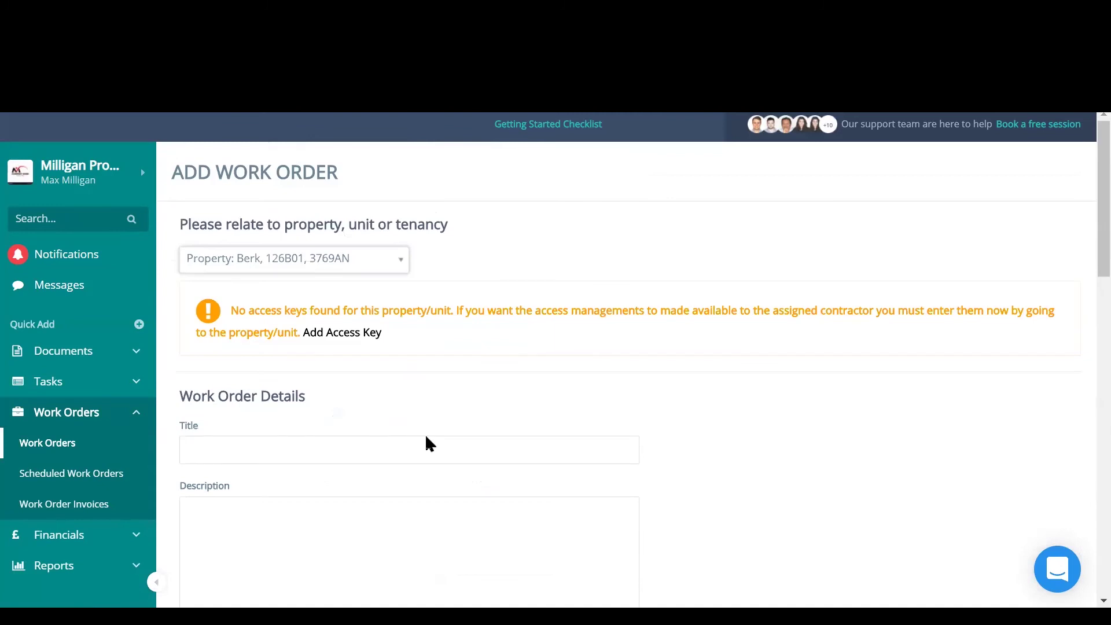
# Enter 'Work order test' as the work order's description
pyautogui.click(439, 447)
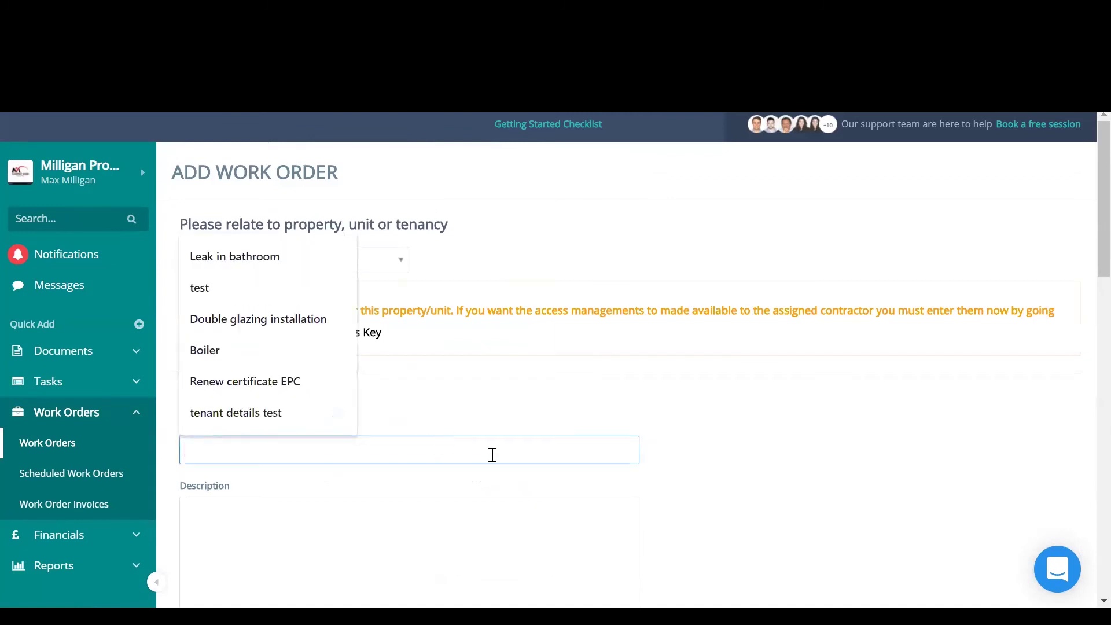
pyautogui.click(718, 463)
pyautogui.click(612, 455)
pyautogui.write('Work orde')
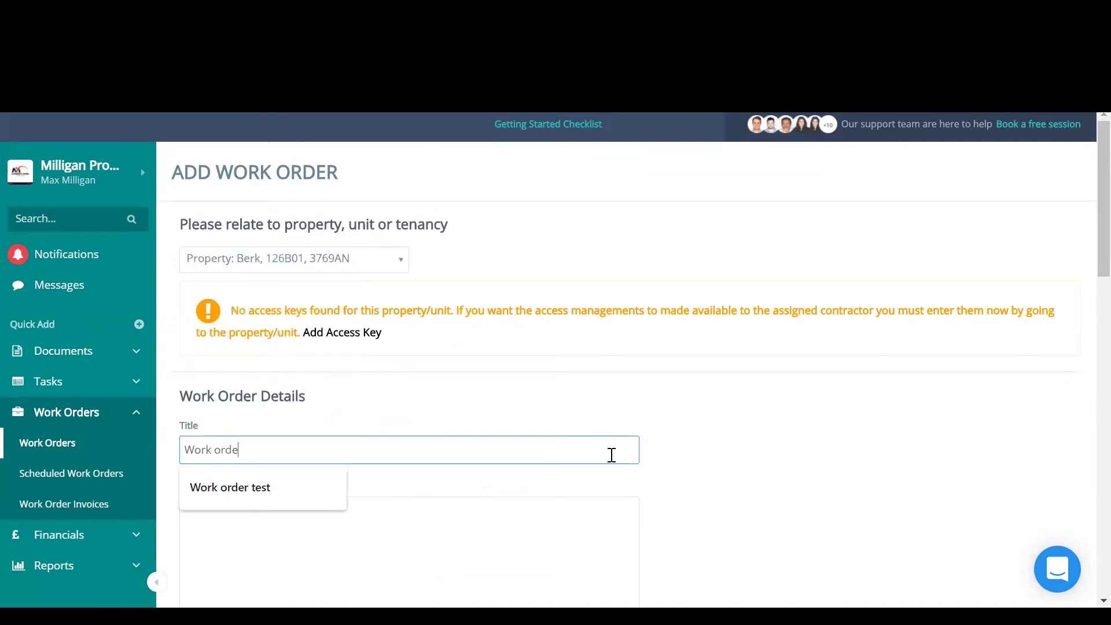
pyautogui.write('r test')
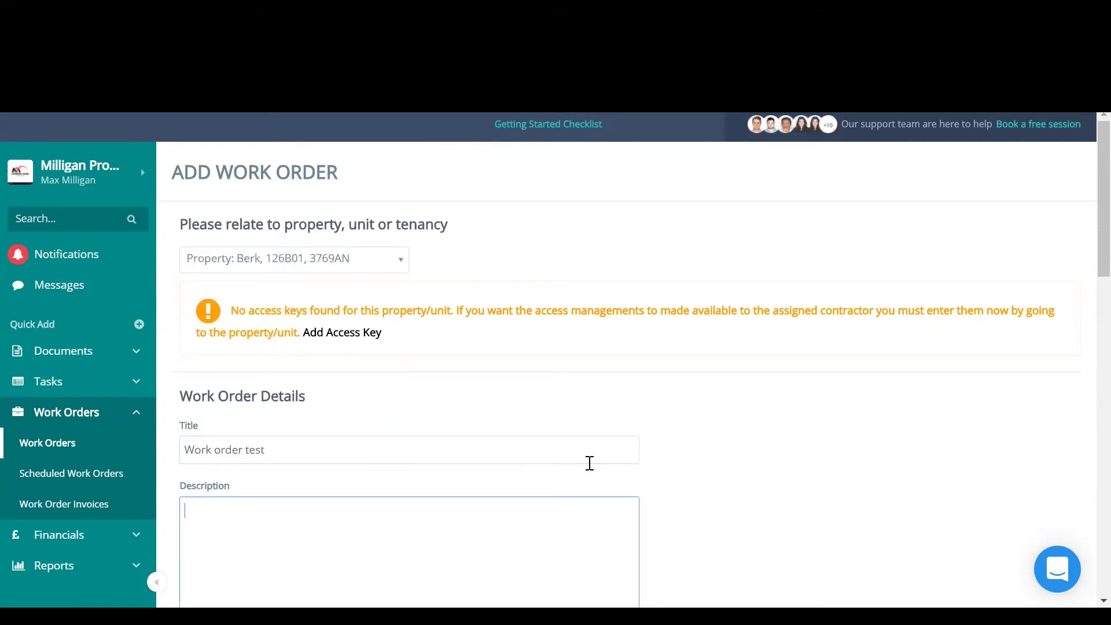
pyautogui.write('Work order')
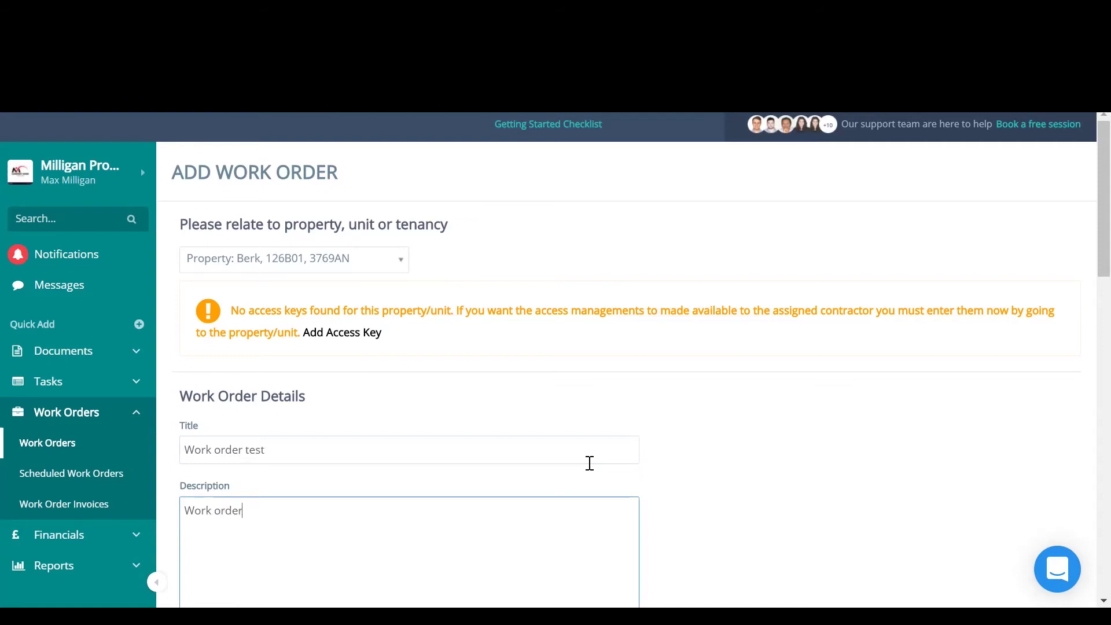
pyautogui.write(' test')
# Choose General Builder from the Work Order Service list
pyautogui.scroll(-4, 386, 496)
pyautogui.scroll(-1, 382, 451)
pyautogui.click(284, 307)
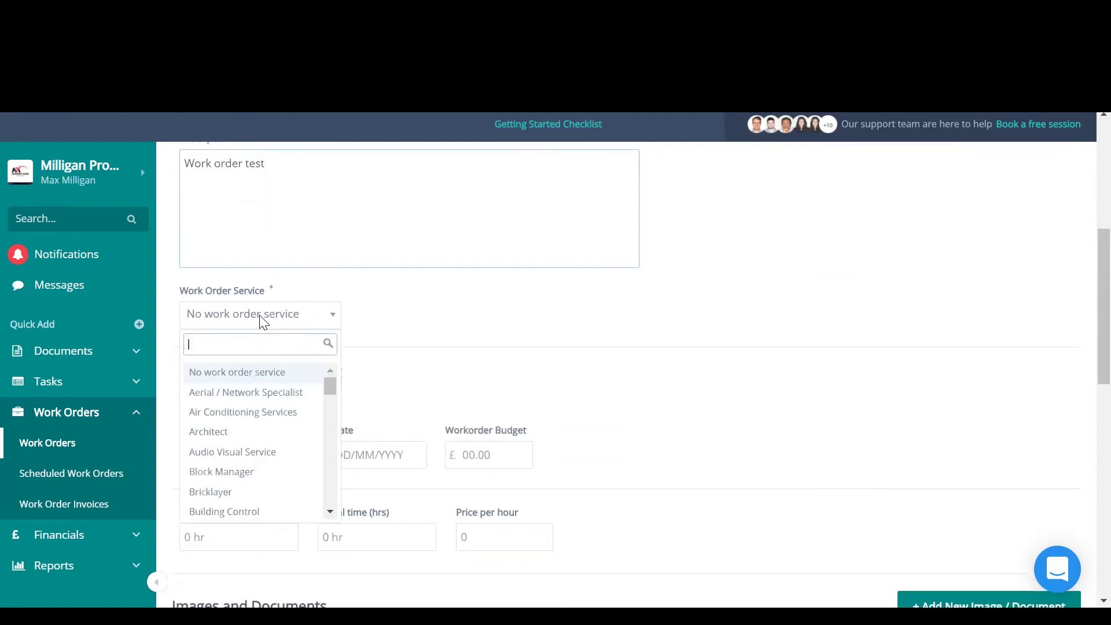
pyautogui.click(263, 288)
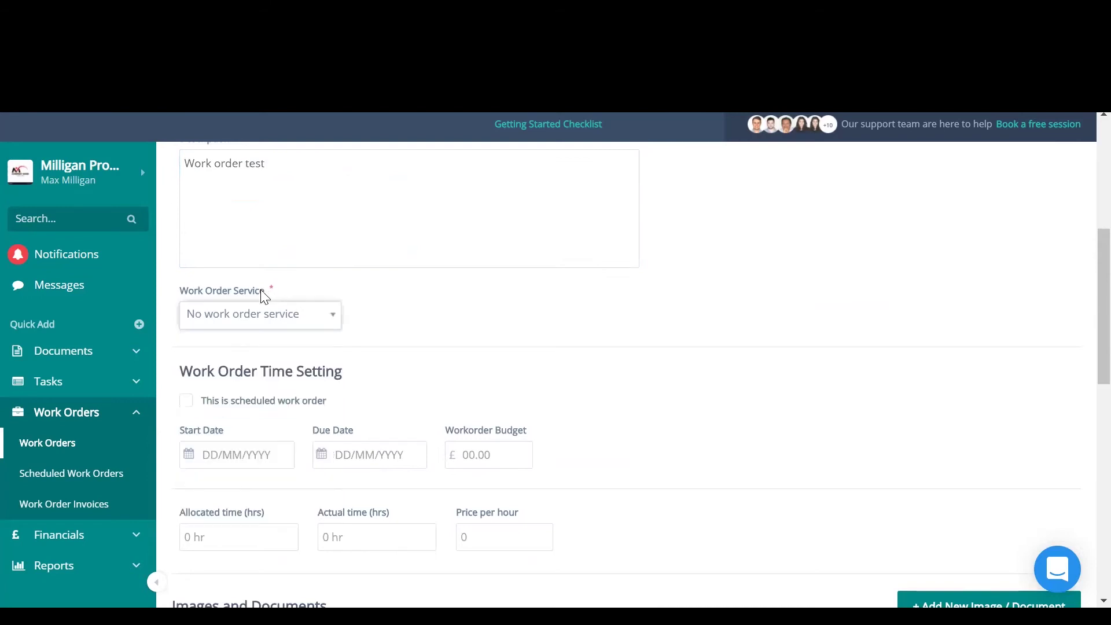
pyautogui.click(285, 311)
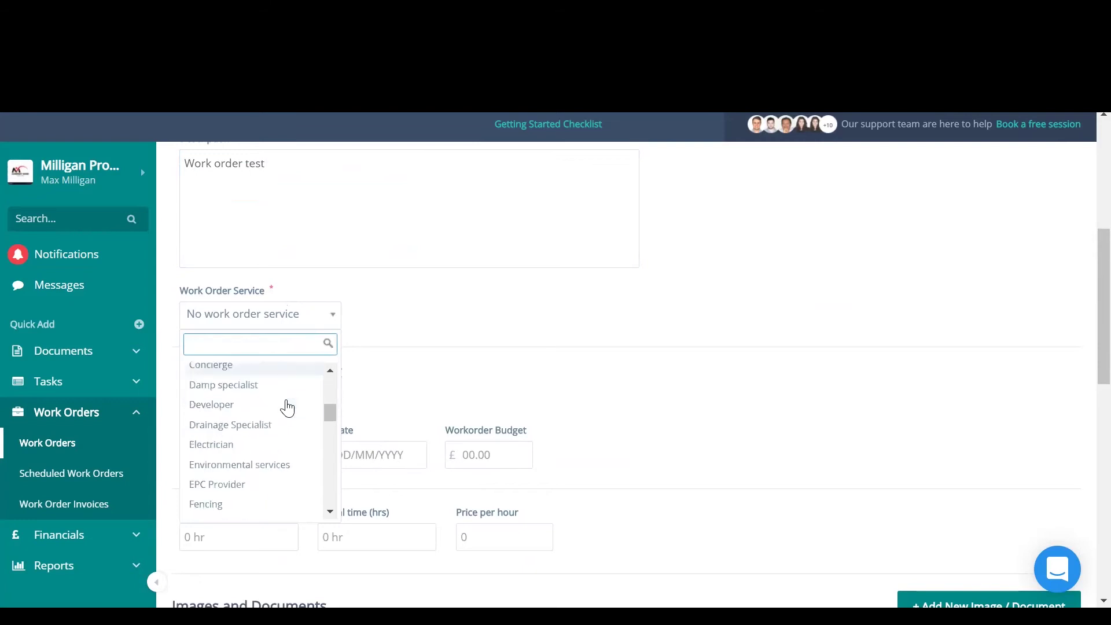
pyautogui.scroll(-10, 268, 426)
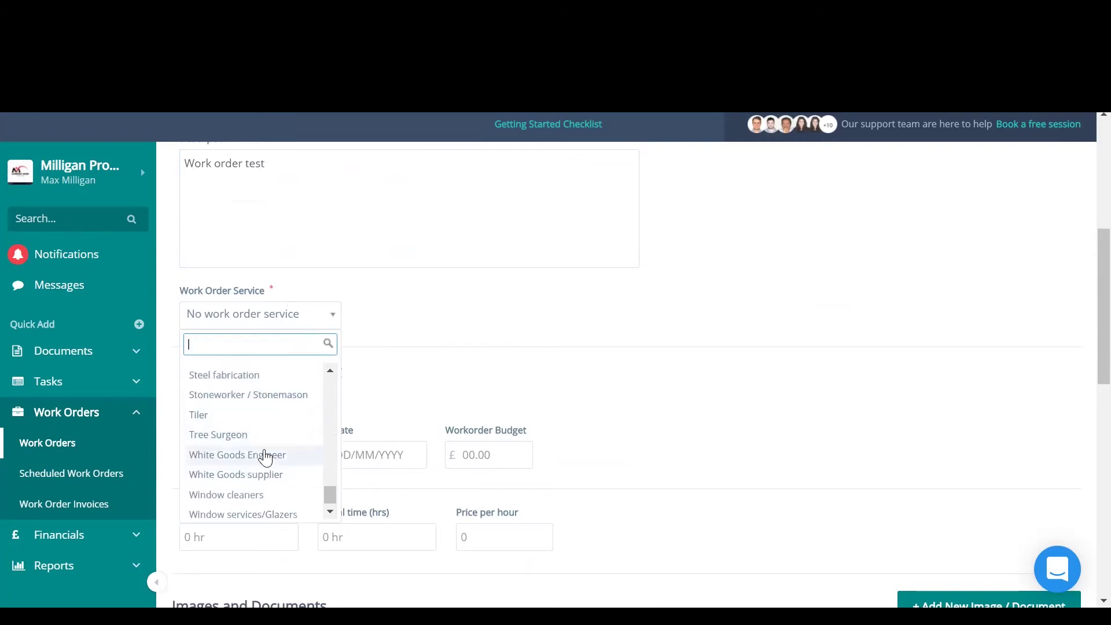
pyautogui.scroll(5, 263, 455)
pyautogui.scroll(3, 248, 395)
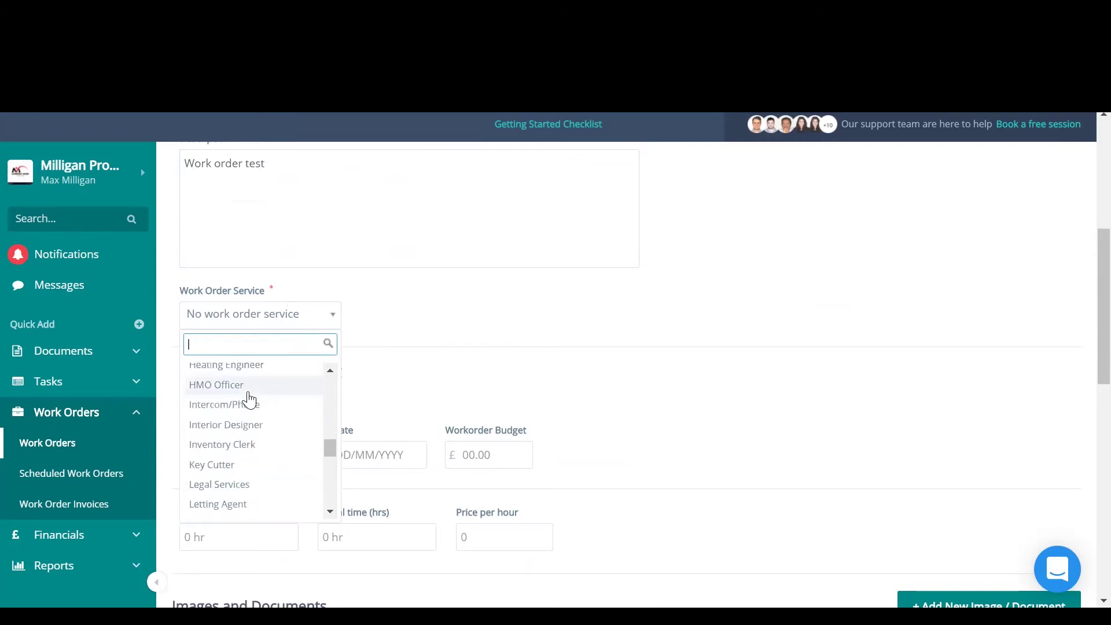
pyautogui.scroll(3, 230, 398)
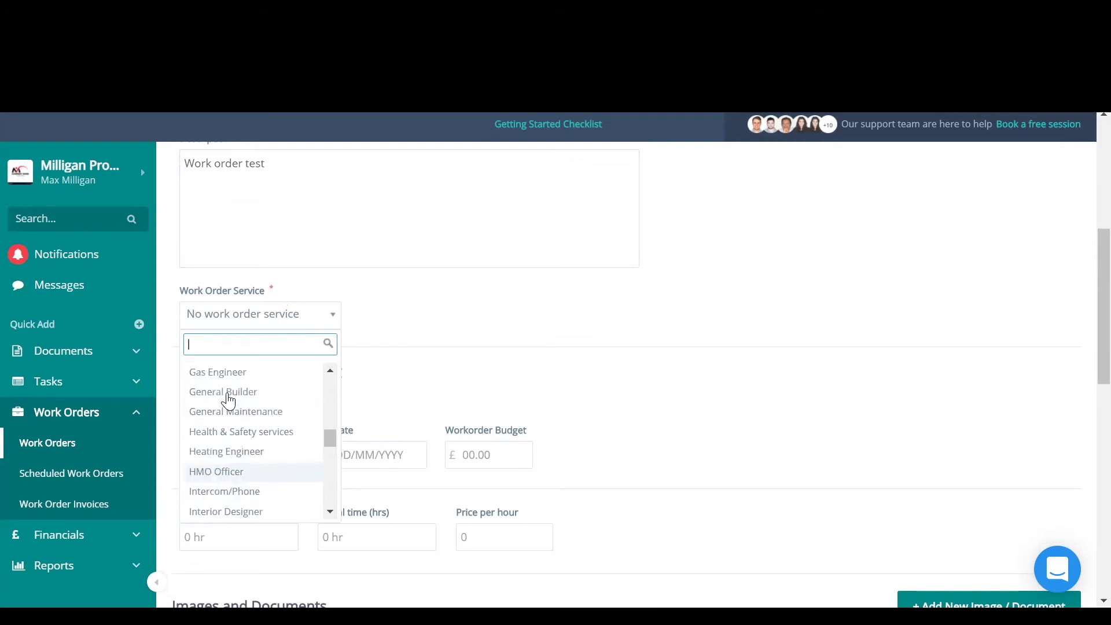
pyautogui.click(228, 397)
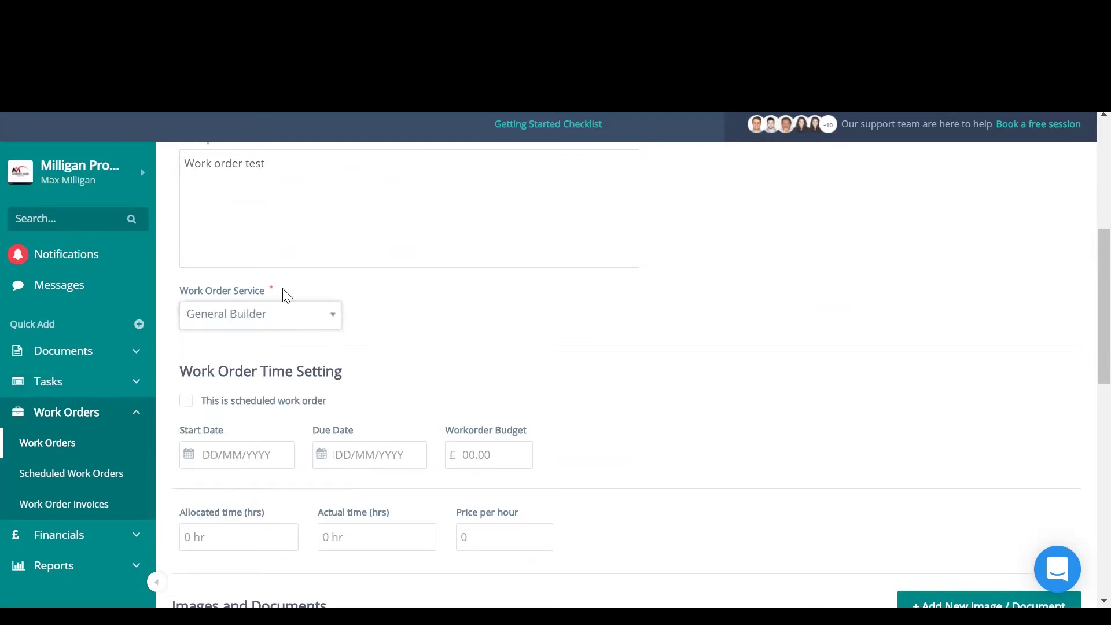
pyautogui.click(213, 401)
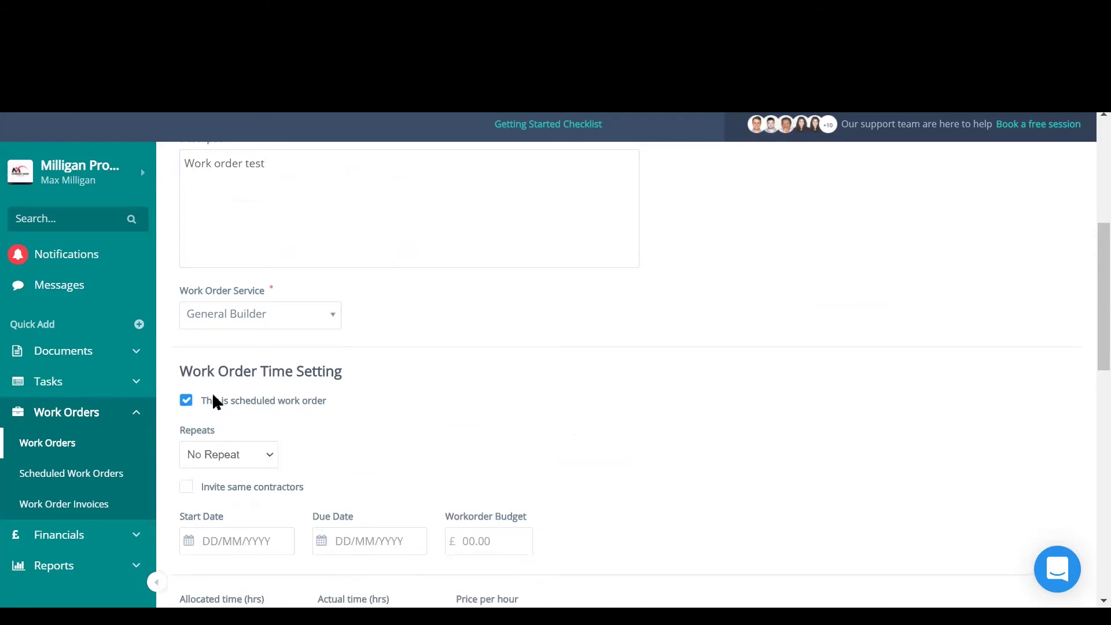
pyautogui.click(240, 461)
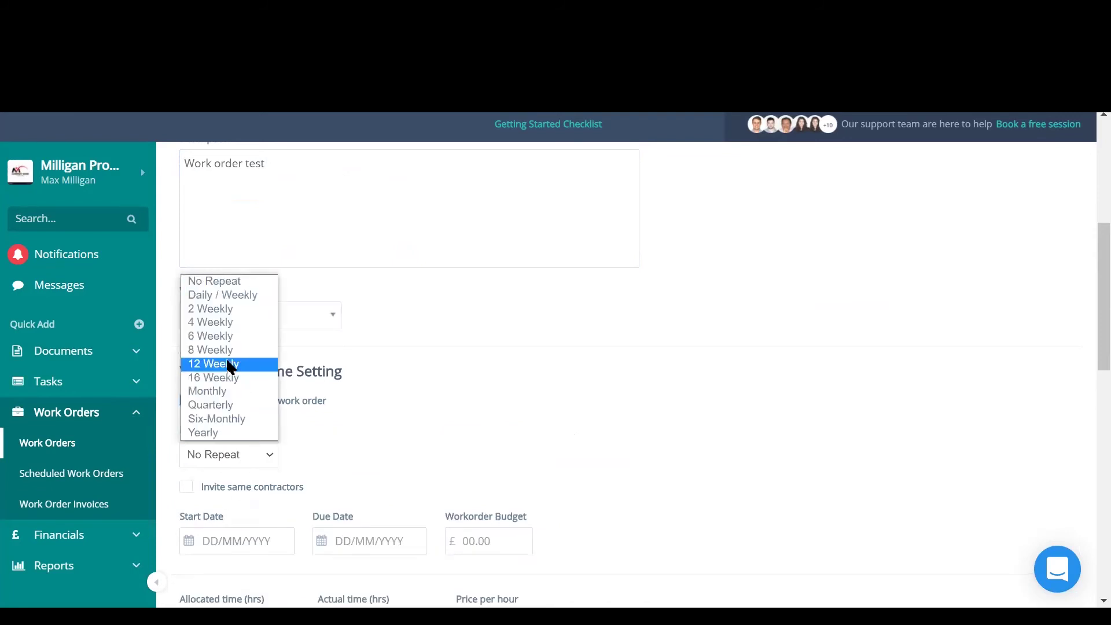
pyautogui.click(292, 363)
pyautogui.scroll(-2, 185, 438)
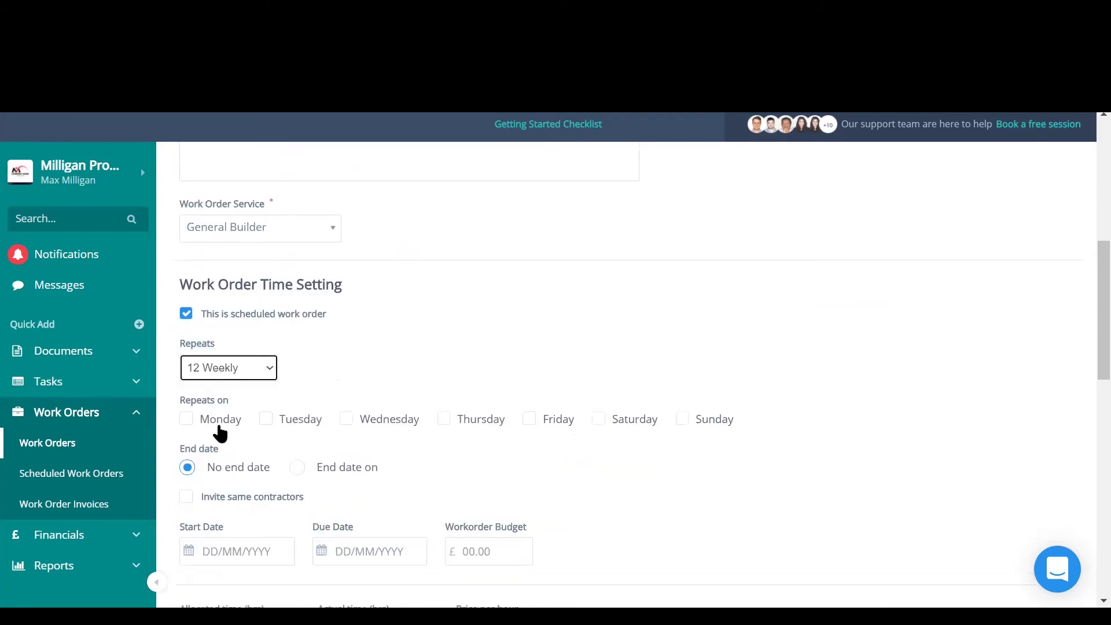
pyautogui.click(529, 420)
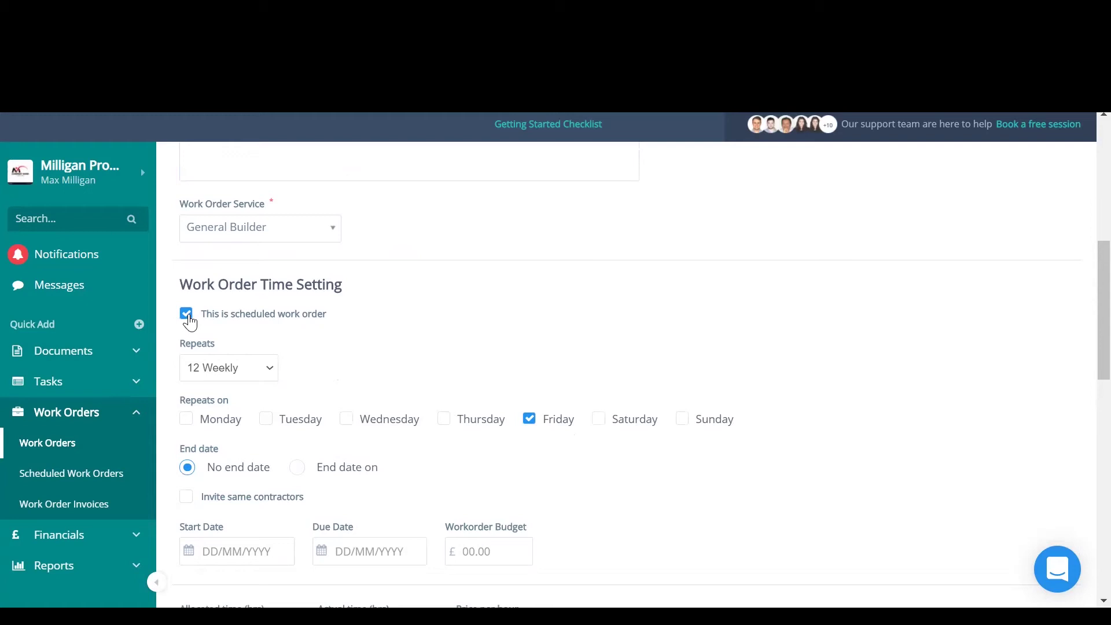
pyautogui.click(188, 316)
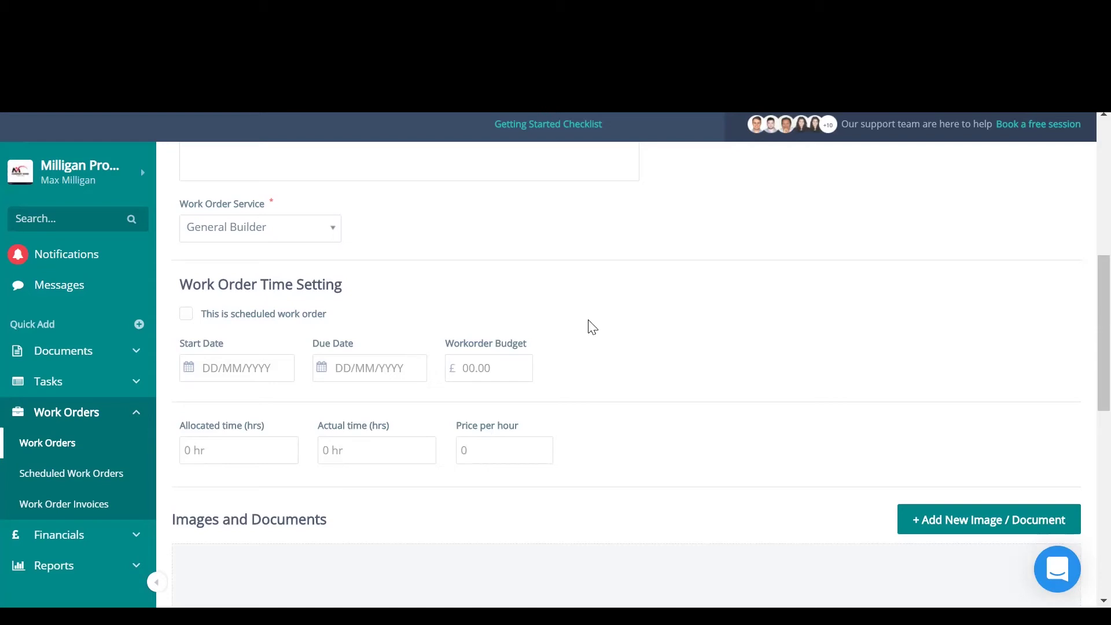
pyautogui.click(195, 372)
pyautogui.click(410, 365)
pyautogui.click(524, 366)
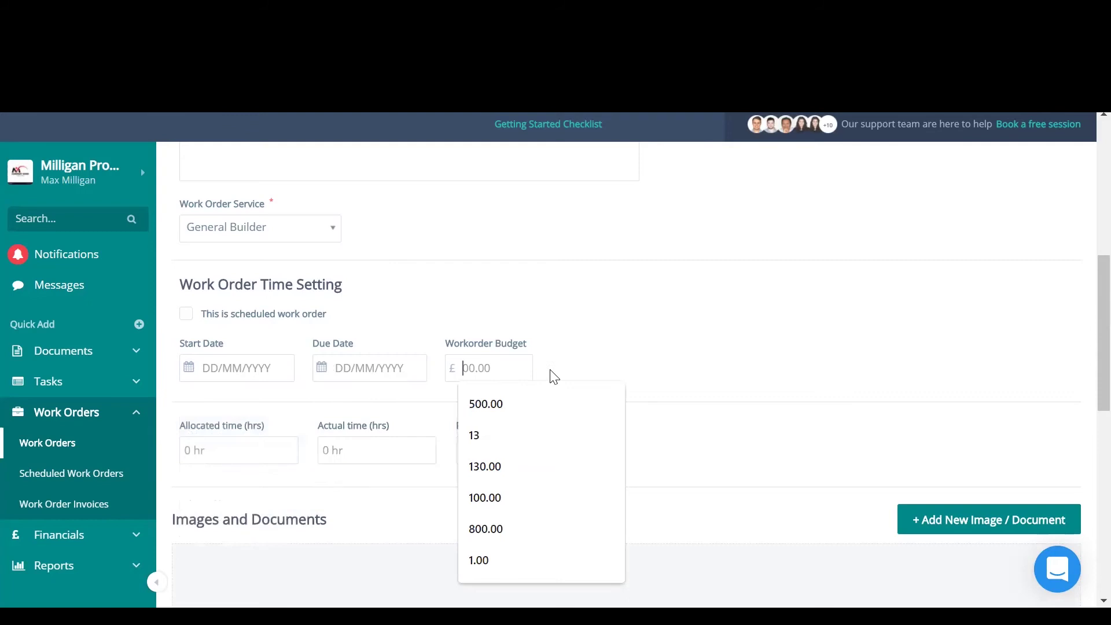
pyautogui.click(646, 328)
pyautogui.click(219, 375)
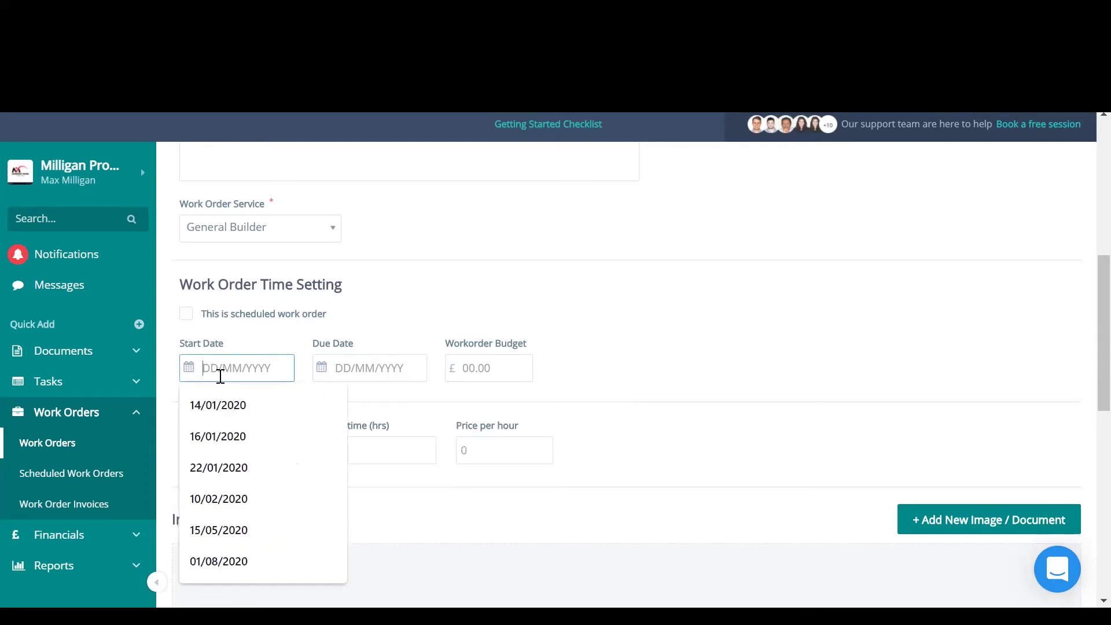
pyautogui.write('25')
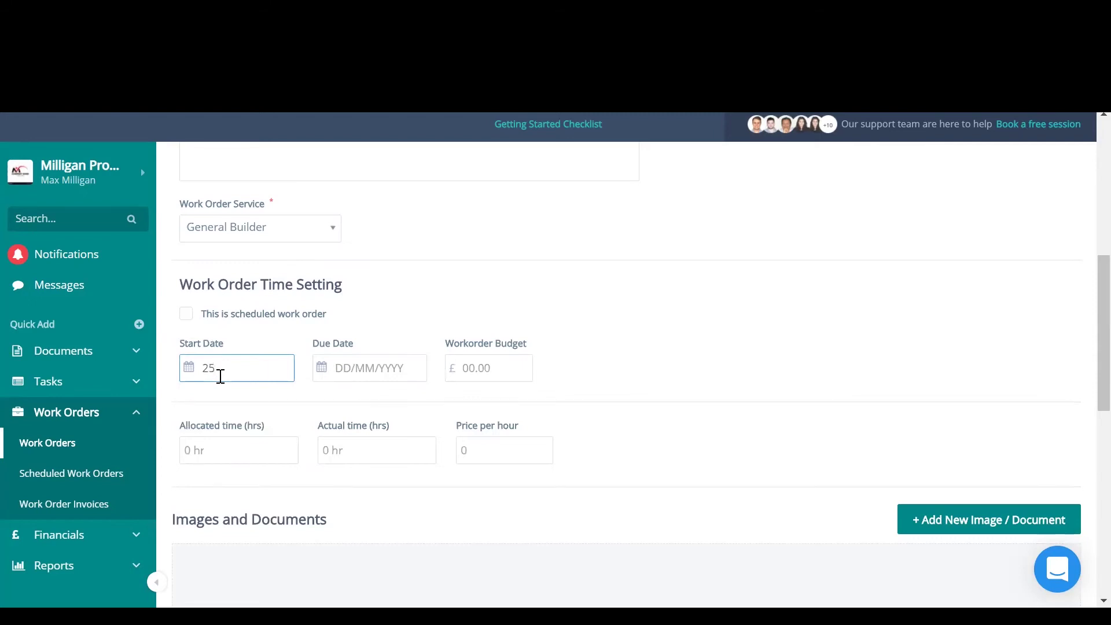
pyautogui.write('/01/2020')
pyautogui.click(335, 371)
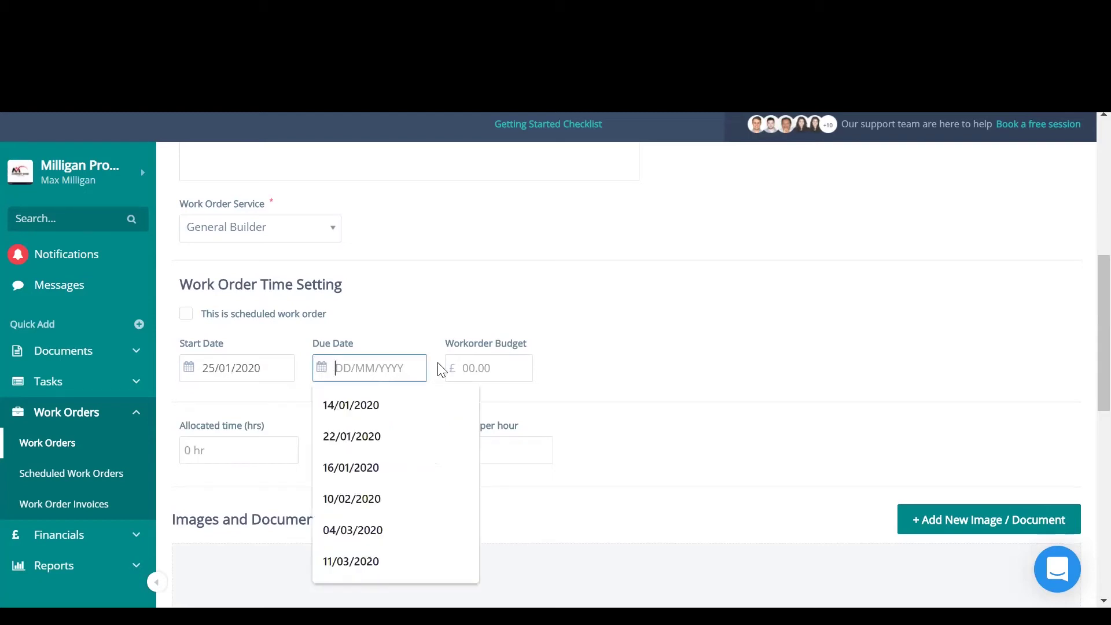
pyautogui.click(519, 368)
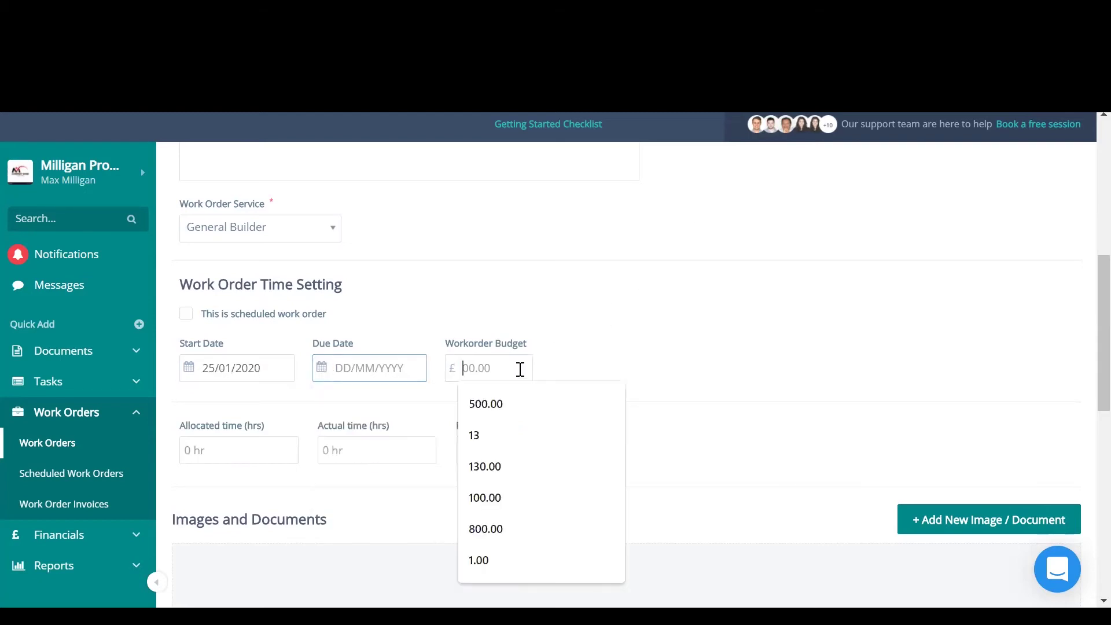
pyautogui.click(589, 350)
pyautogui.moveTo(281, 371); pyautogui.dragTo(191, 385)
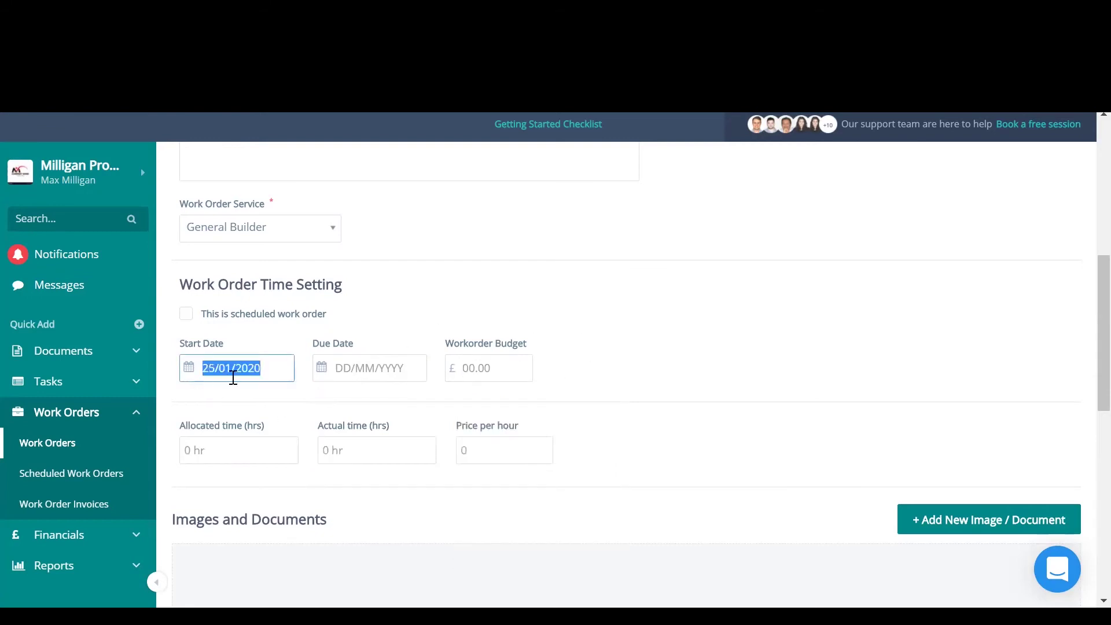
pyautogui.press('BackSpace')
pyautogui.scroll(-6, 463, 323)
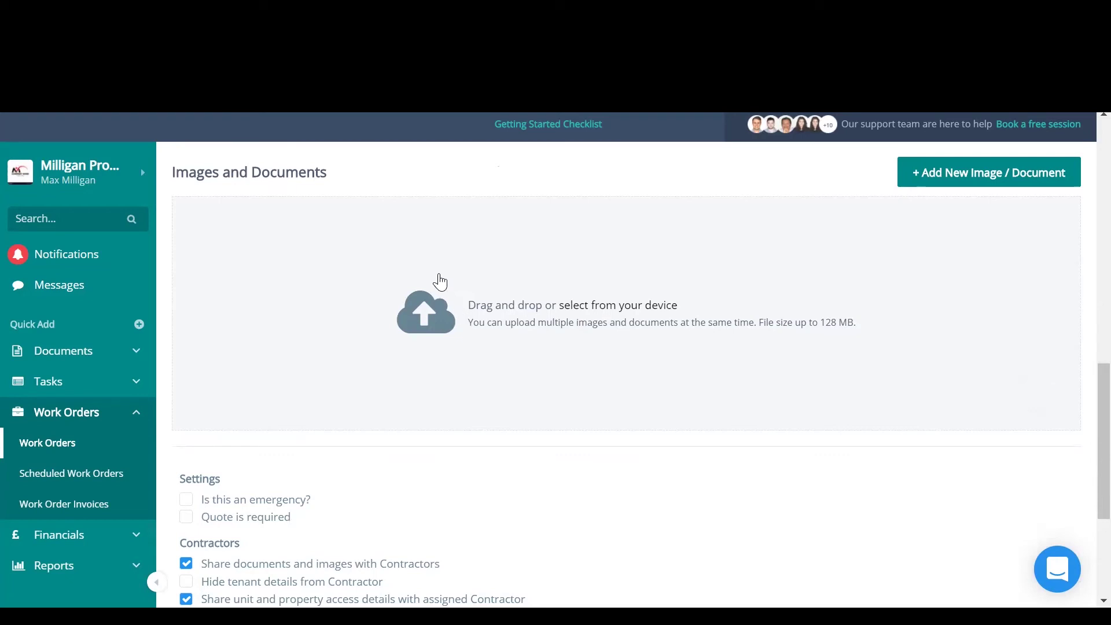
pyautogui.scroll(-3, 506, 285)
pyautogui.scroll(5, 565, 272)
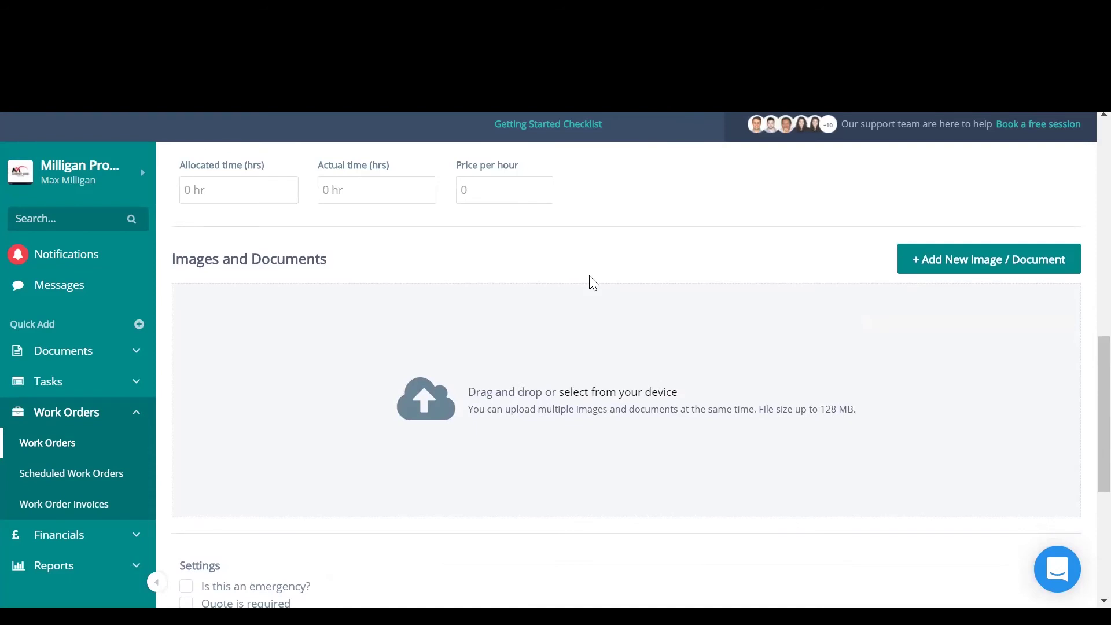
pyautogui.scroll(-3, 521, 397)
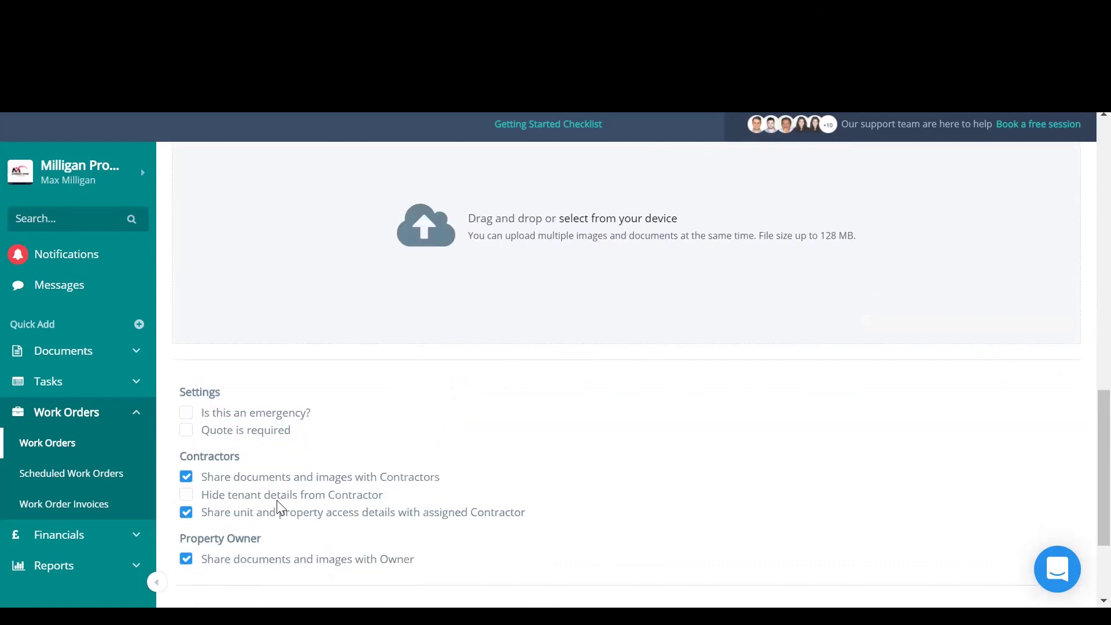
pyautogui.scroll(2, 581, 404)
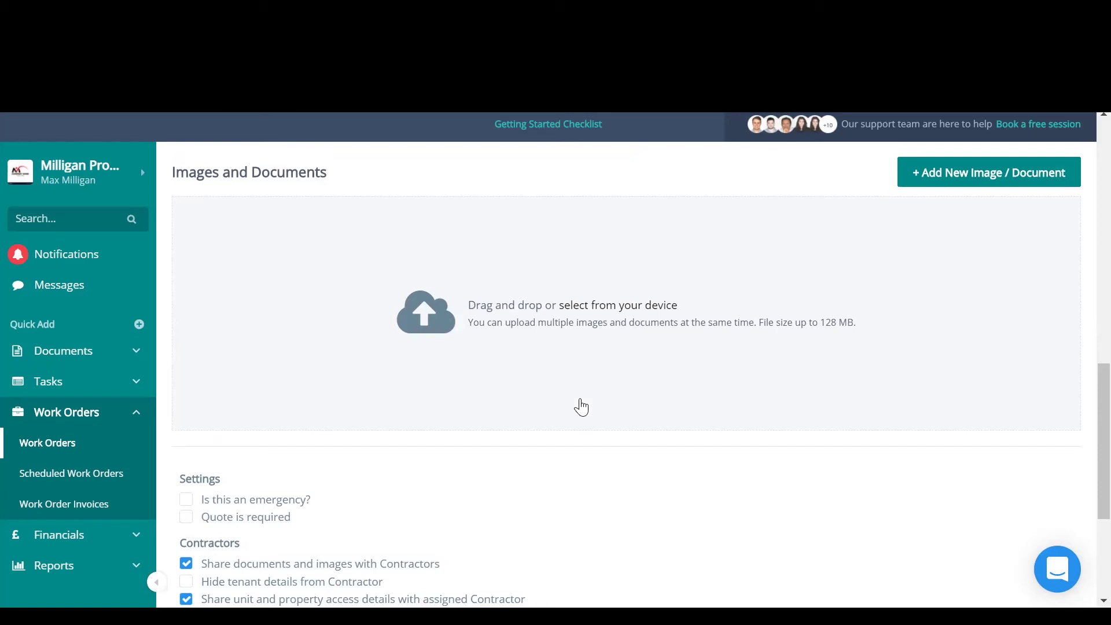
pyautogui.scroll(-2, 479, 432)
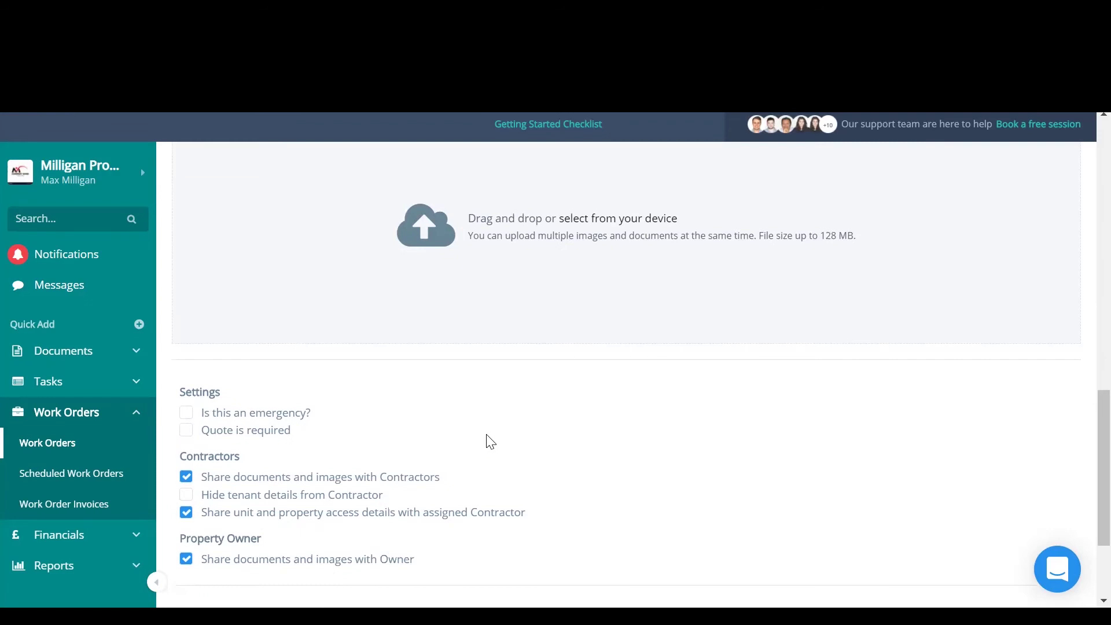
pyautogui.scroll(-4, 355, 345)
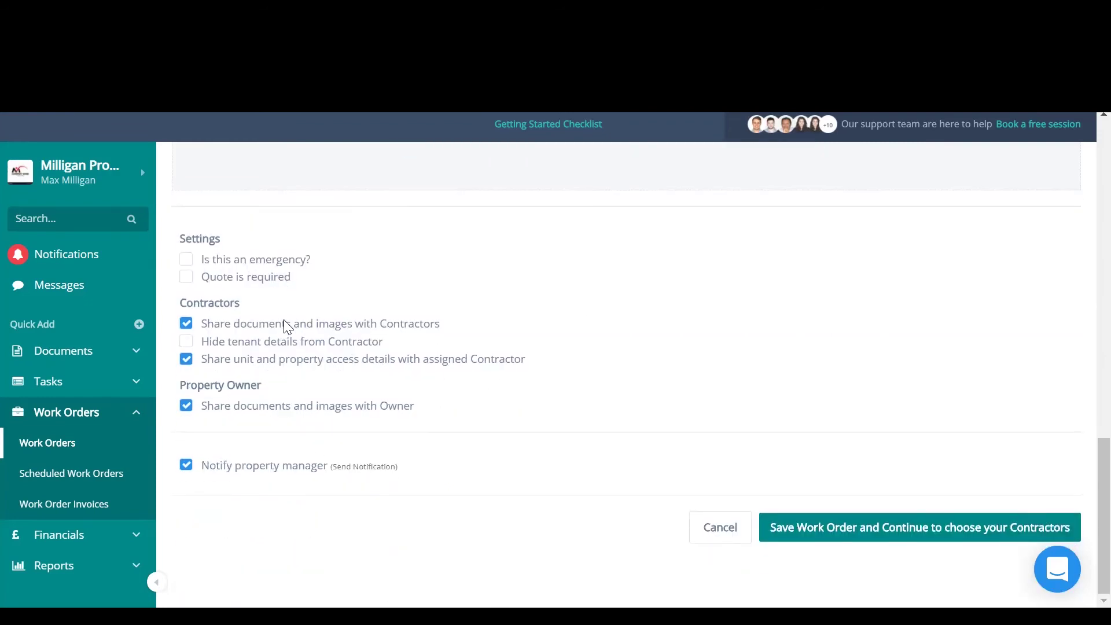
# Dismiss the date format error, then tick 'Is this an emergency?' and 'Quote is required'
pyautogui.click(186, 260)
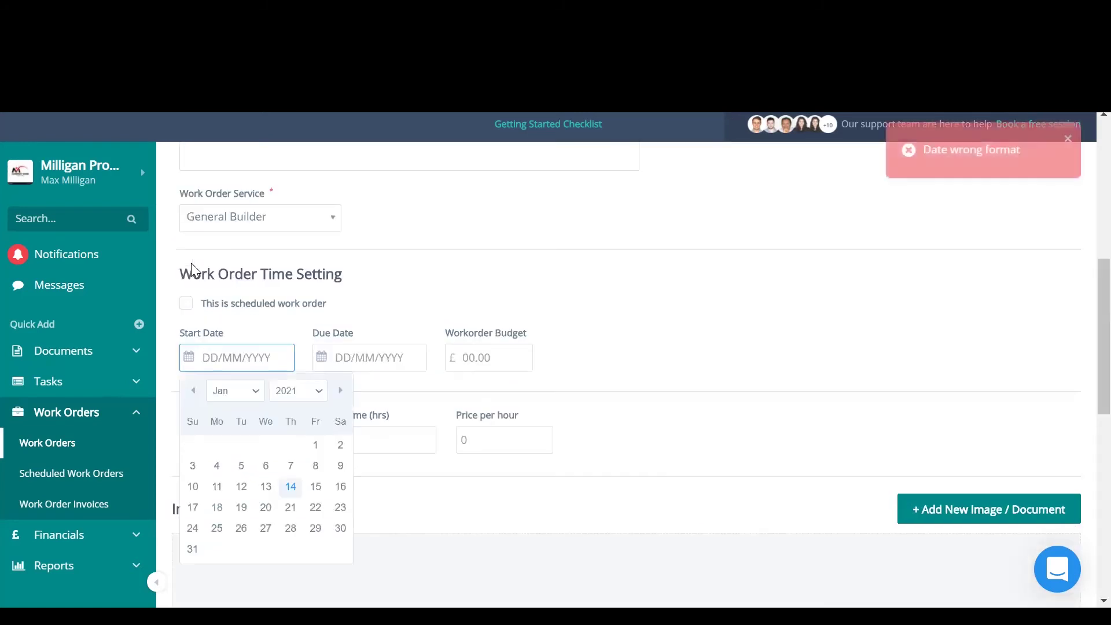
pyautogui.scroll(-10, 471, 191)
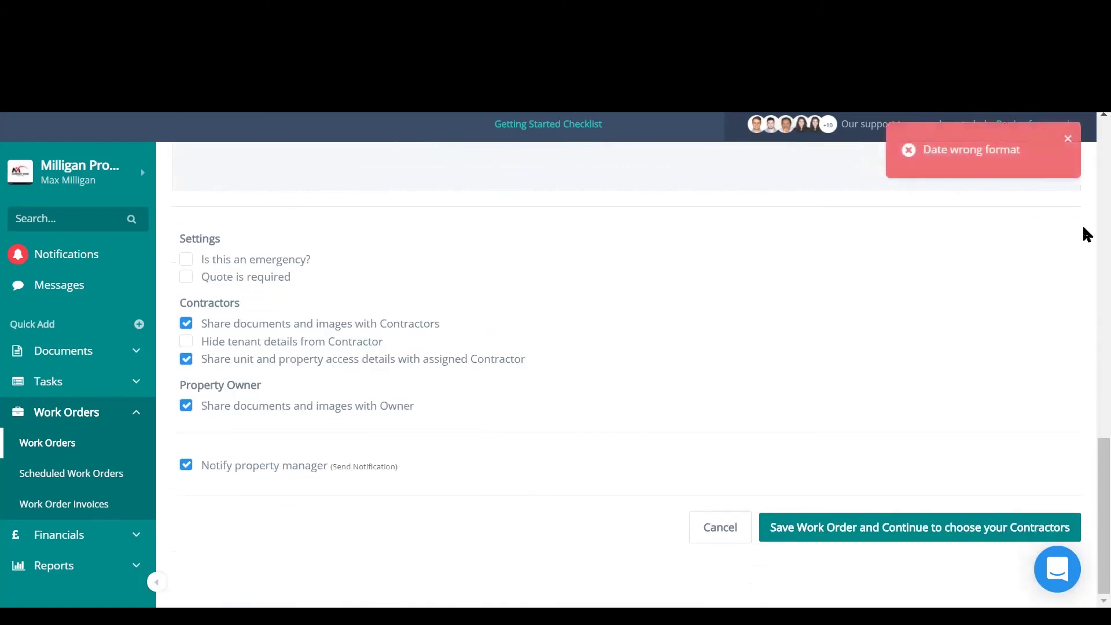
pyautogui.click(1069, 137)
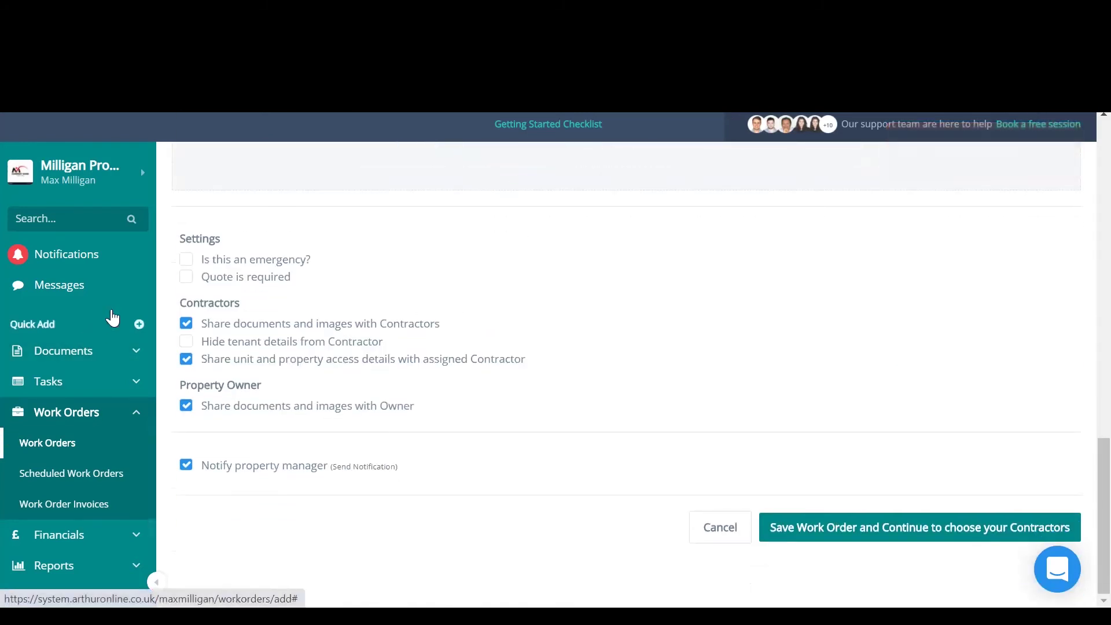
pyautogui.click(186, 261)
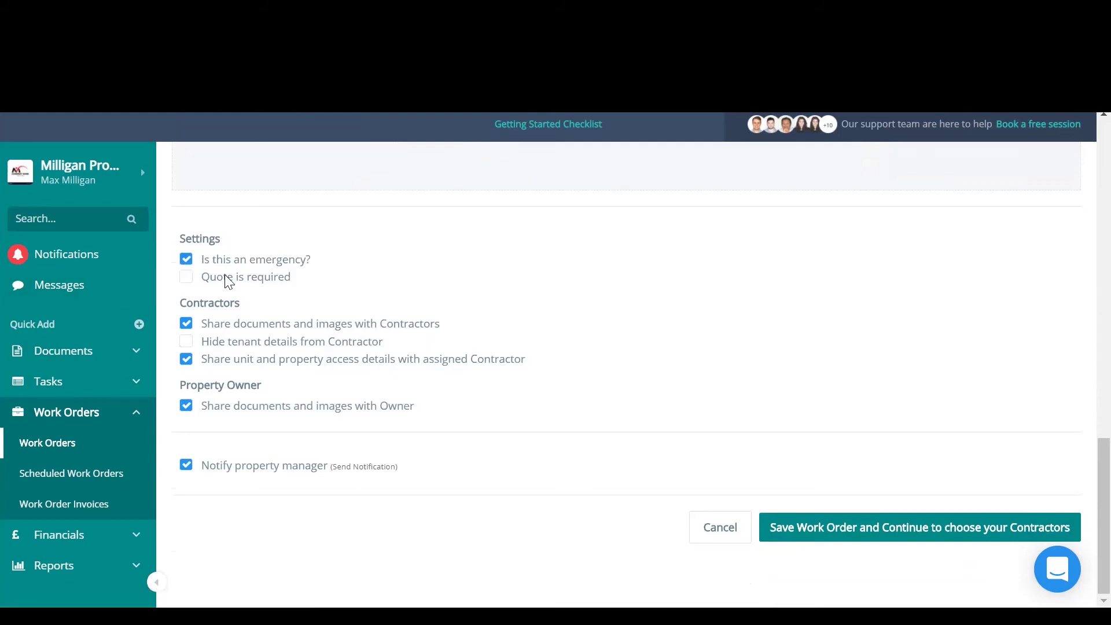
pyautogui.click(186, 278)
# Toggle document sharing with contractors off and back on, then tick 'Hide tenant details from Contractor'
pyautogui.click(186, 324)
pyautogui.scroll(4, 619, 339)
pyautogui.scroll(-1, 400, 390)
pyautogui.scroll(3, 631, 294)
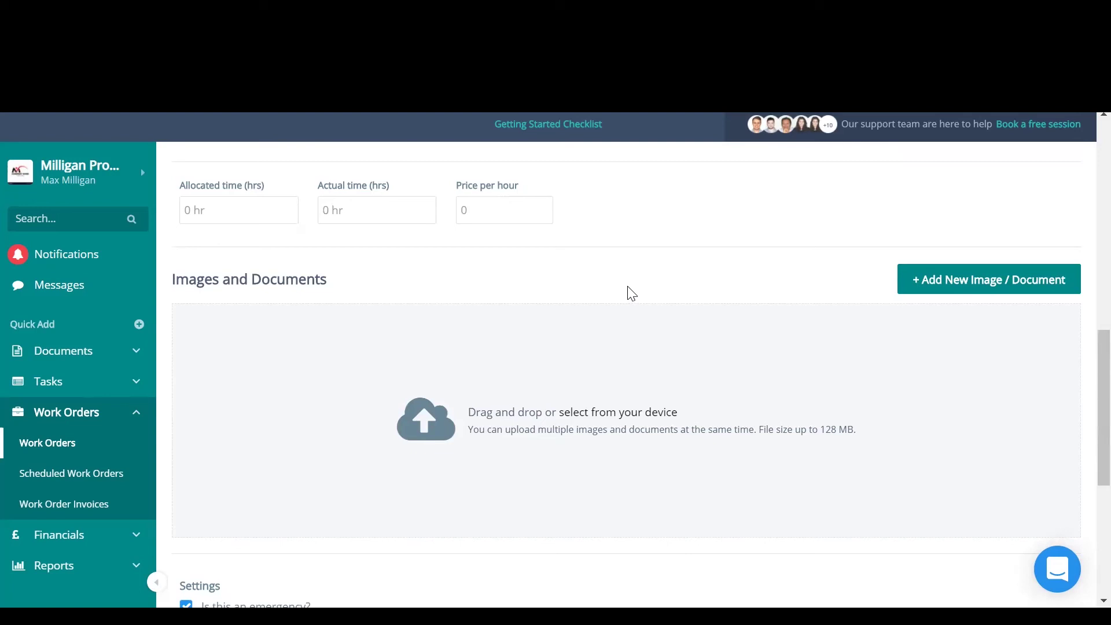
pyautogui.scroll(-3, 535, 324)
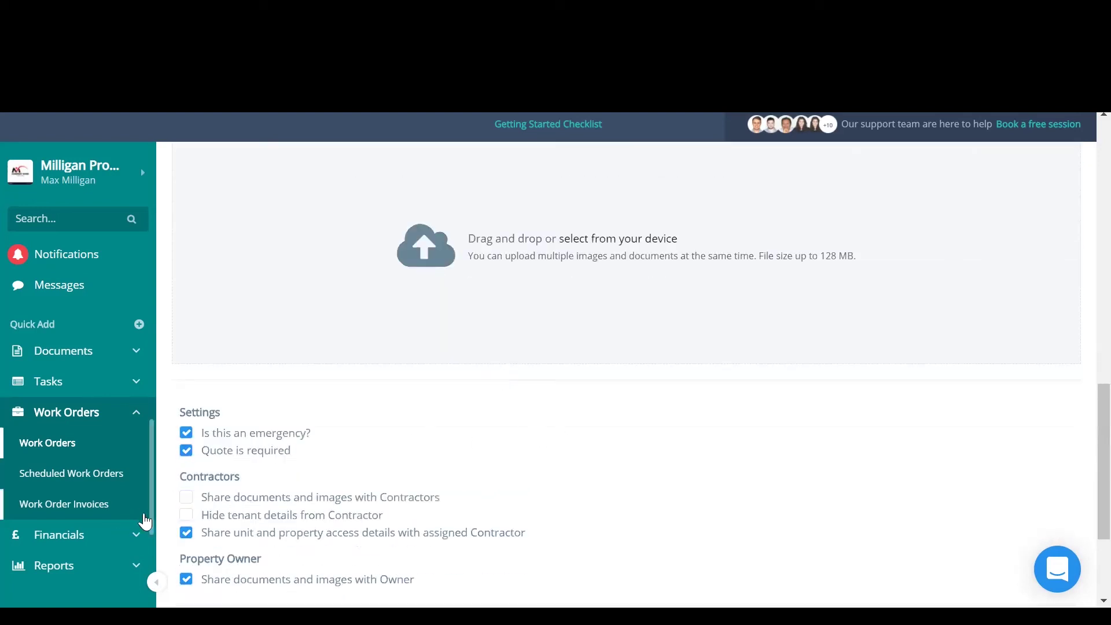
pyautogui.click(186, 498)
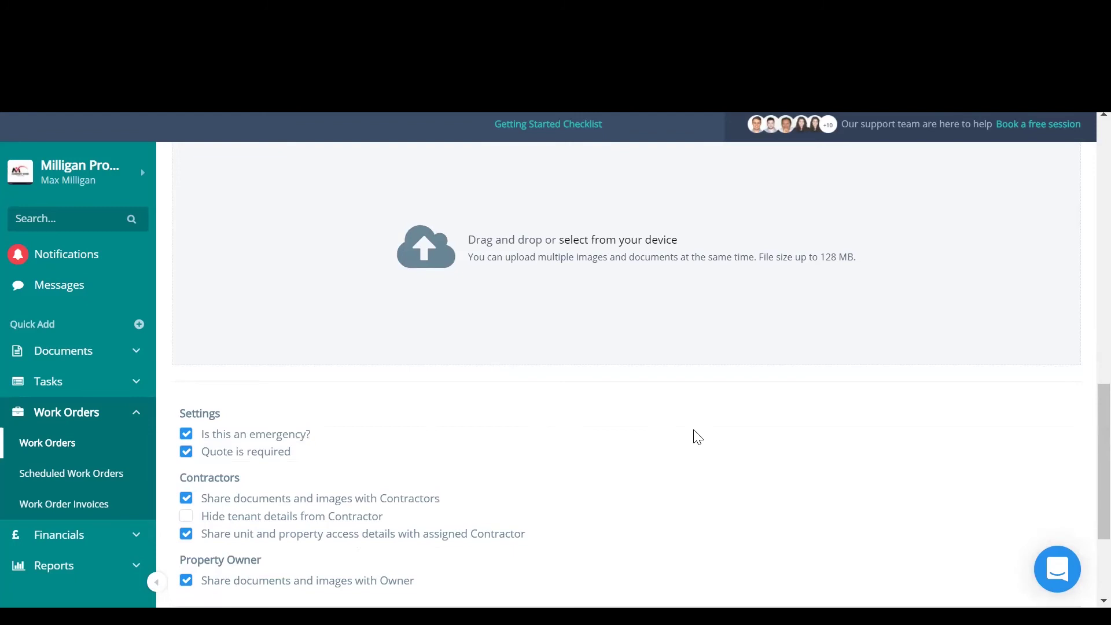
pyautogui.scroll(2, 697, 437)
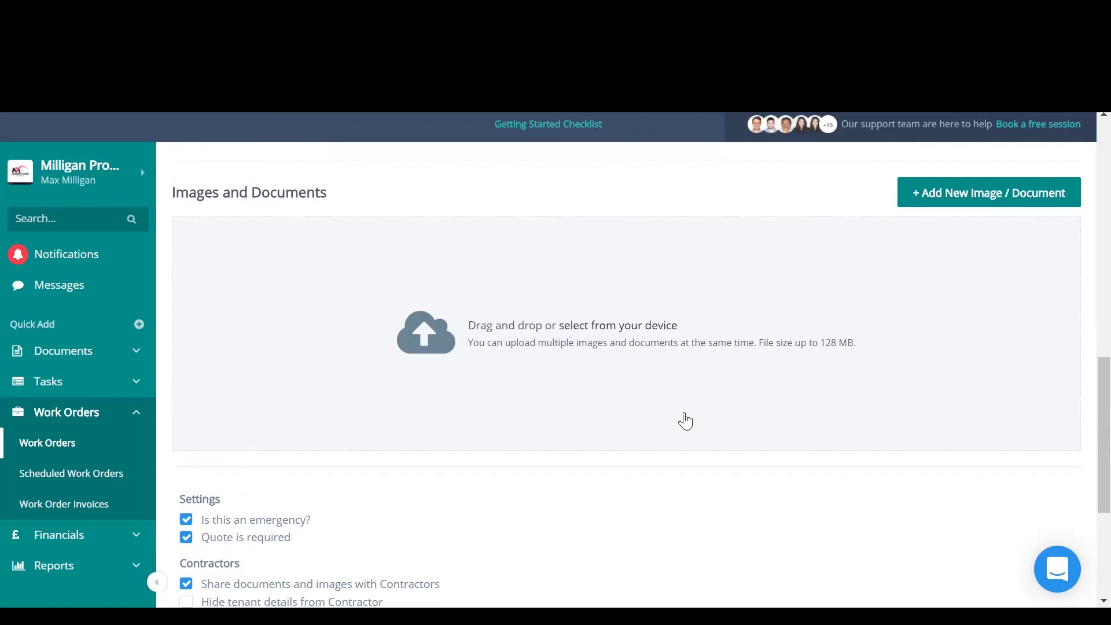
pyautogui.scroll(-3, 647, 401)
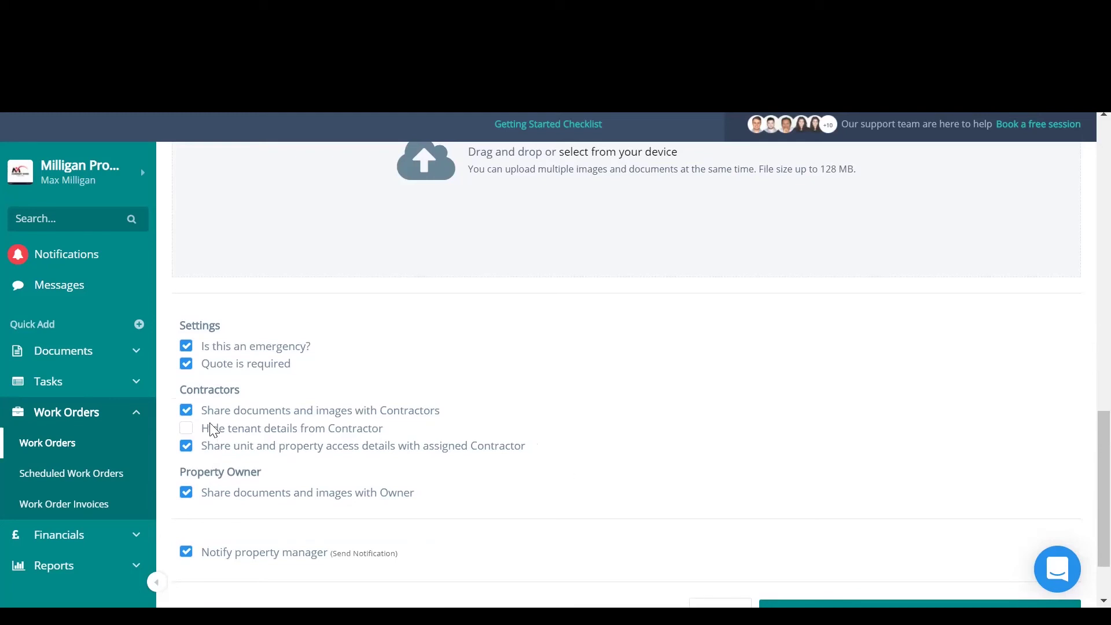
pyautogui.click(186, 429)
# Review the Work order test form, highlighting the no-access keys warning text
pyautogui.scroll(15, 591, 462)
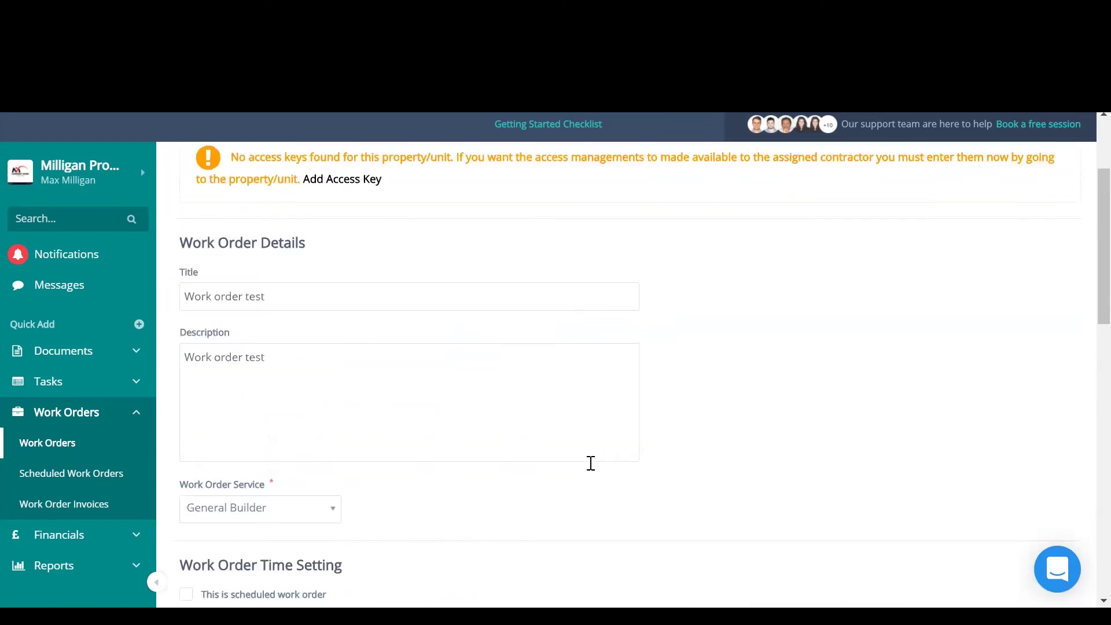
pyautogui.moveTo(228, 307); pyautogui.dragTo(390, 358)
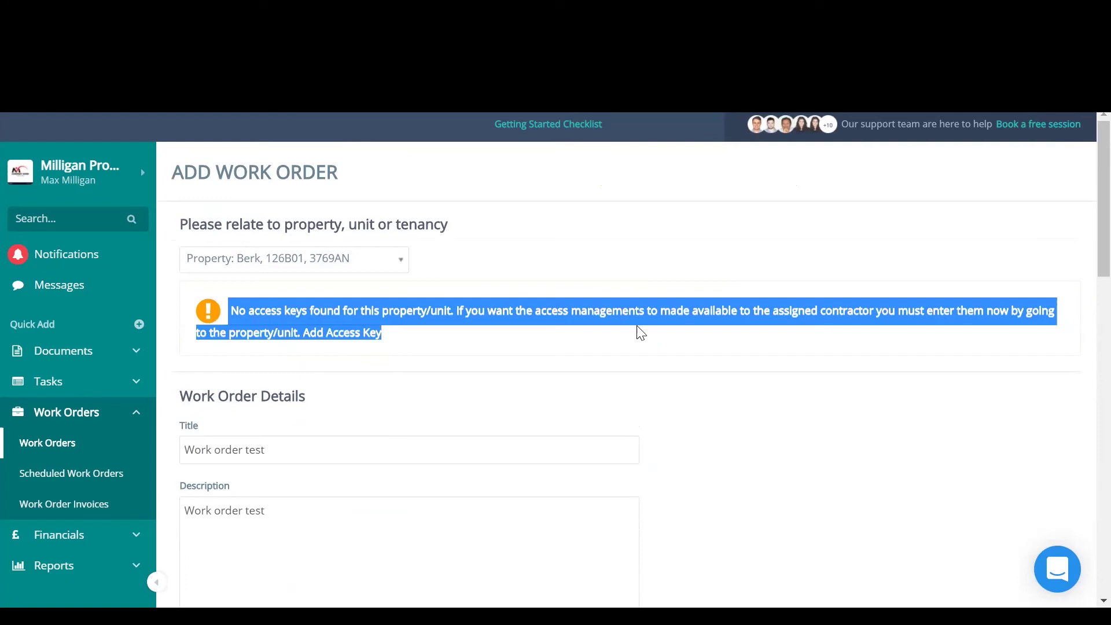
pyautogui.scroll(-15, 601, 364)
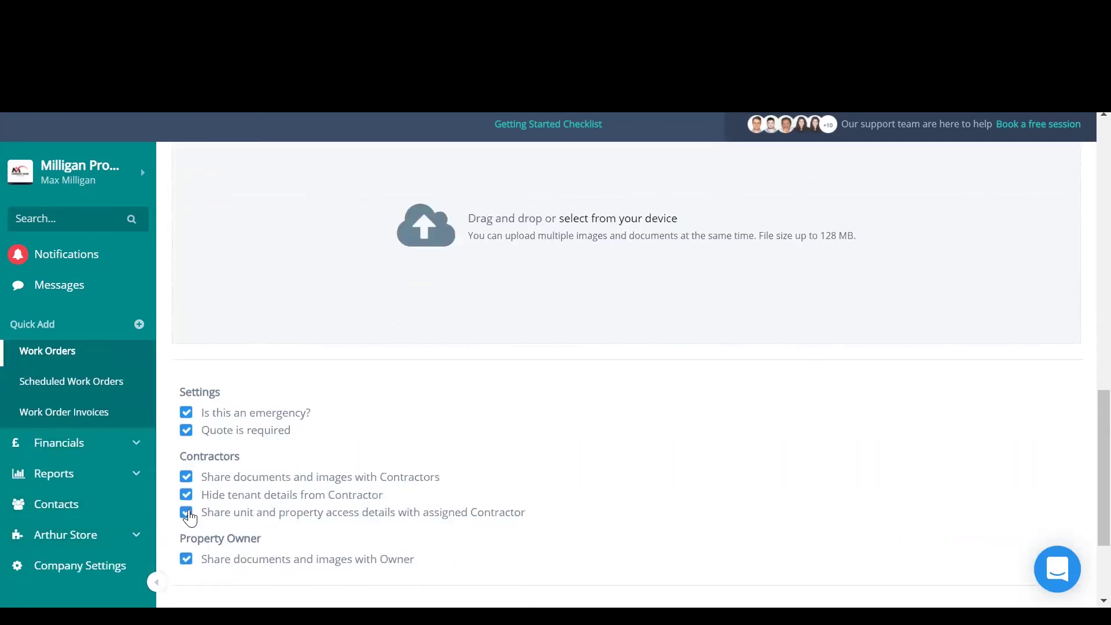
pyautogui.scroll(15, 457, 460)
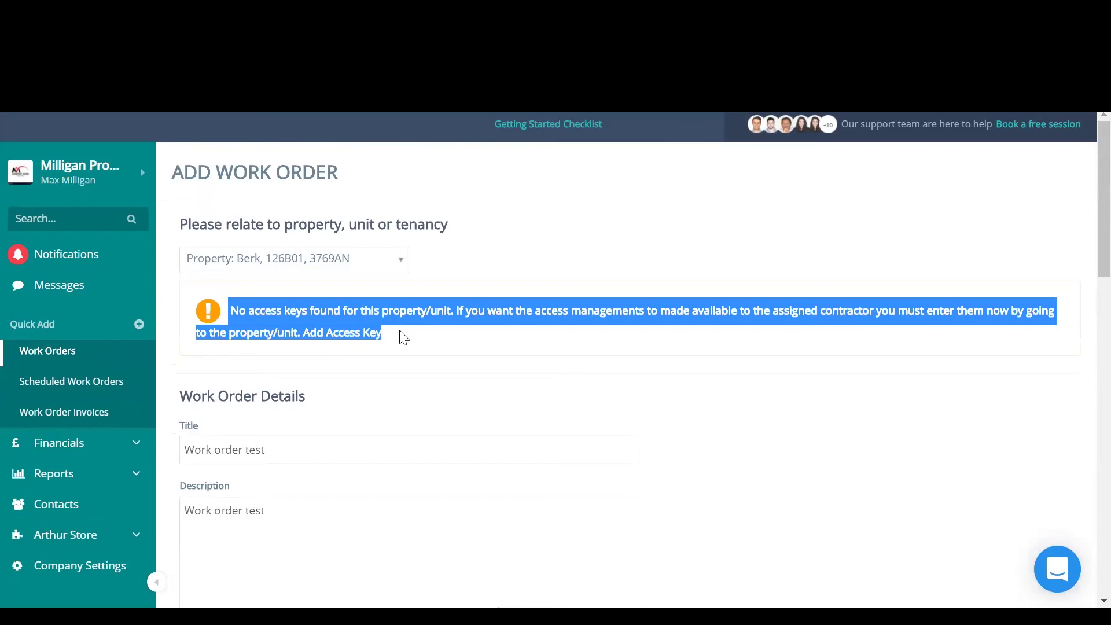
pyautogui.scroll(-15, 403, 337)
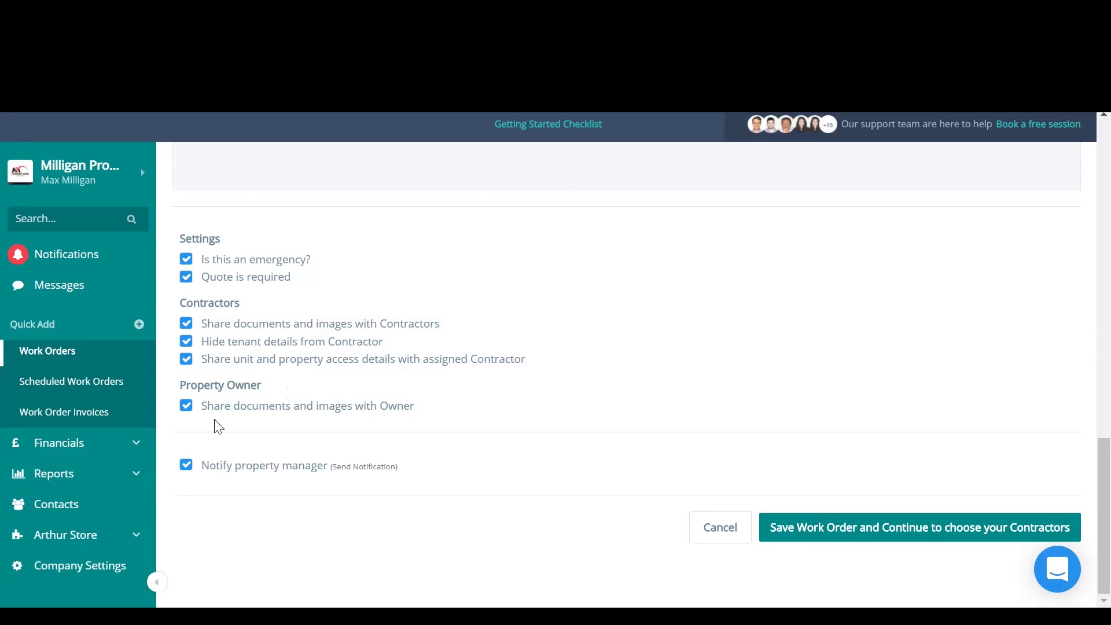
pyautogui.scroll(15, 457, 357)
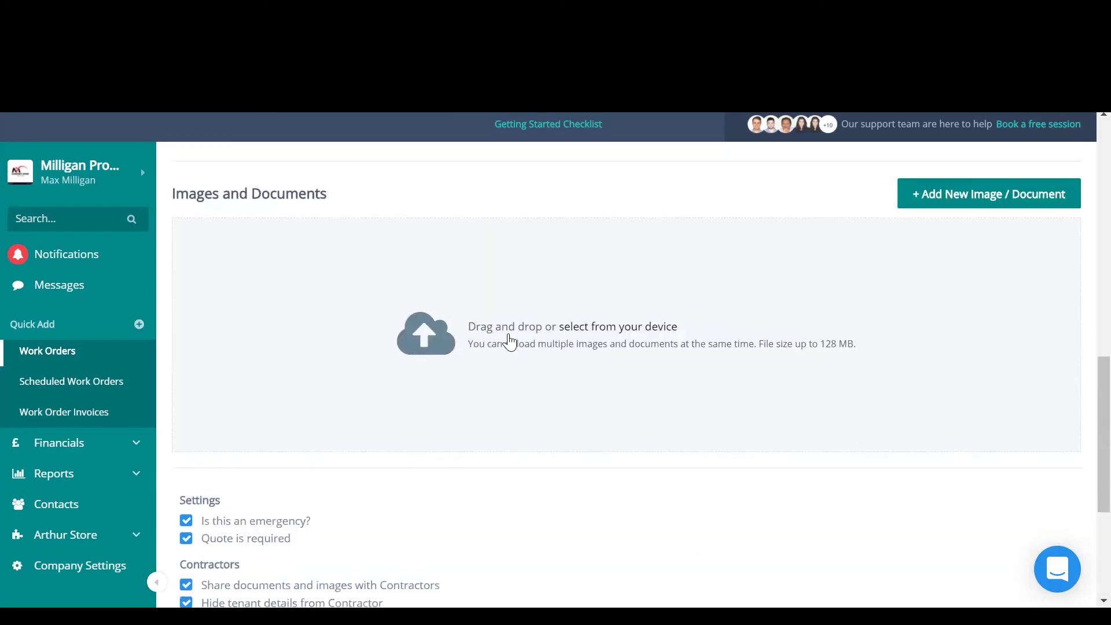
# Check the related property list and save the order with emergency, quote and sharing settings ticked
pyautogui.click(368, 263)
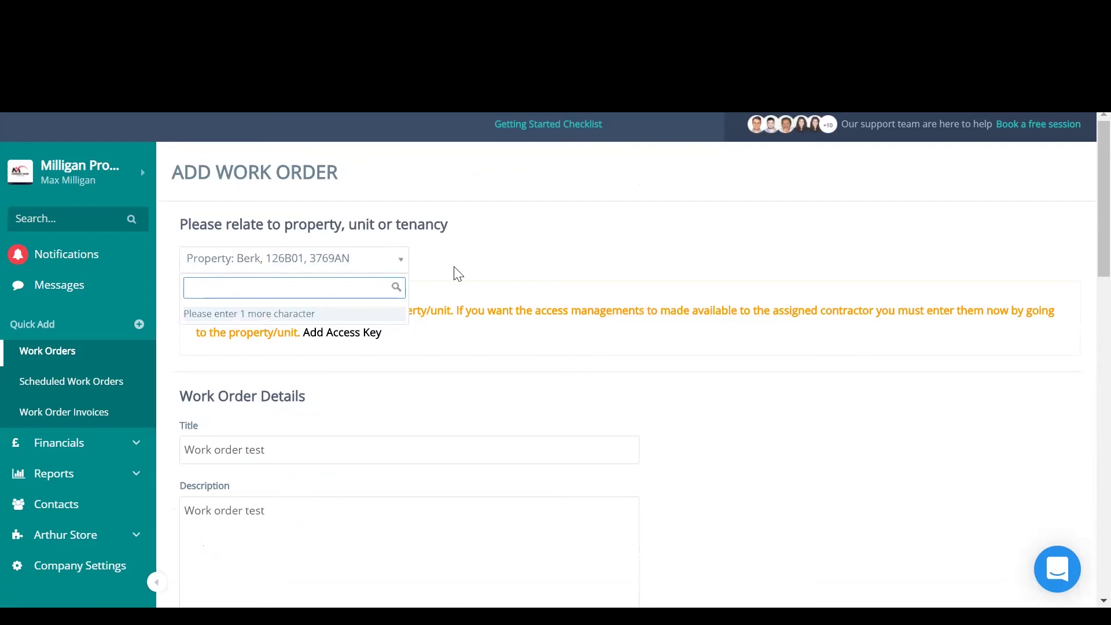
pyautogui.scroll(-5, 509, 287)
pyautogui.scroll(-10, 518, 291)
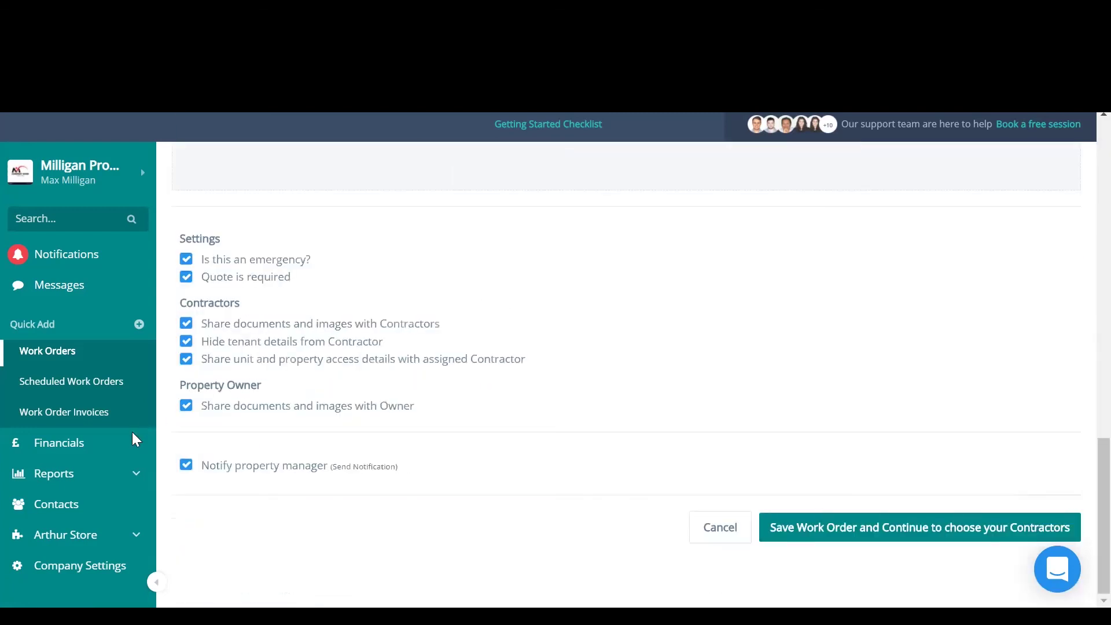
pyautogui.scroll(15, 321, 421)
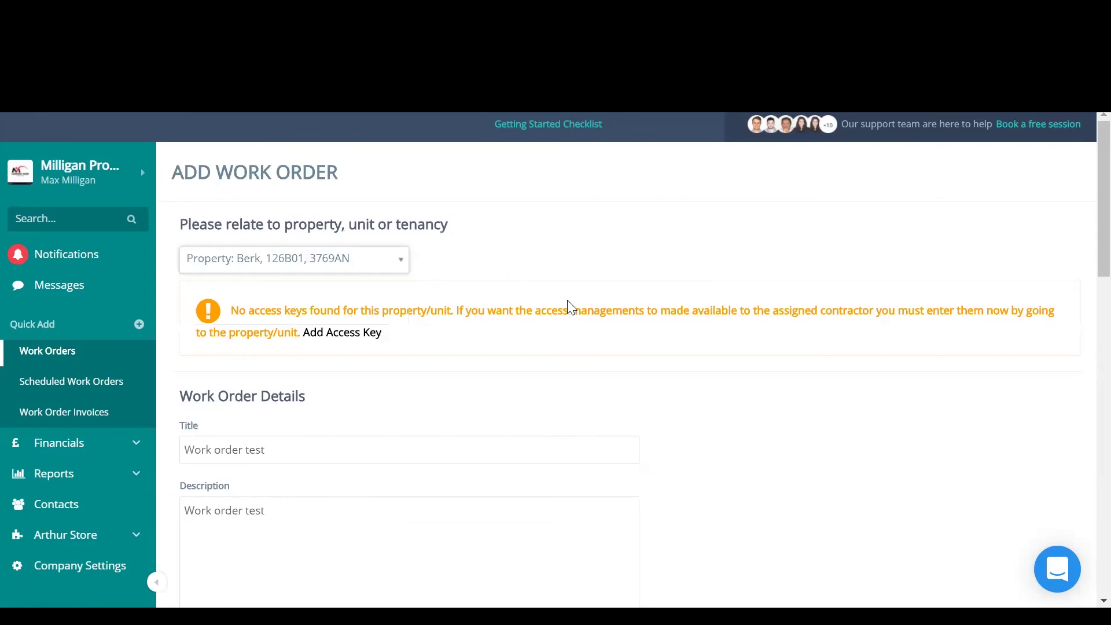
pyautogui.scroll(-15, 579, 318)
pyautogui.scroll(7, 579, 312)
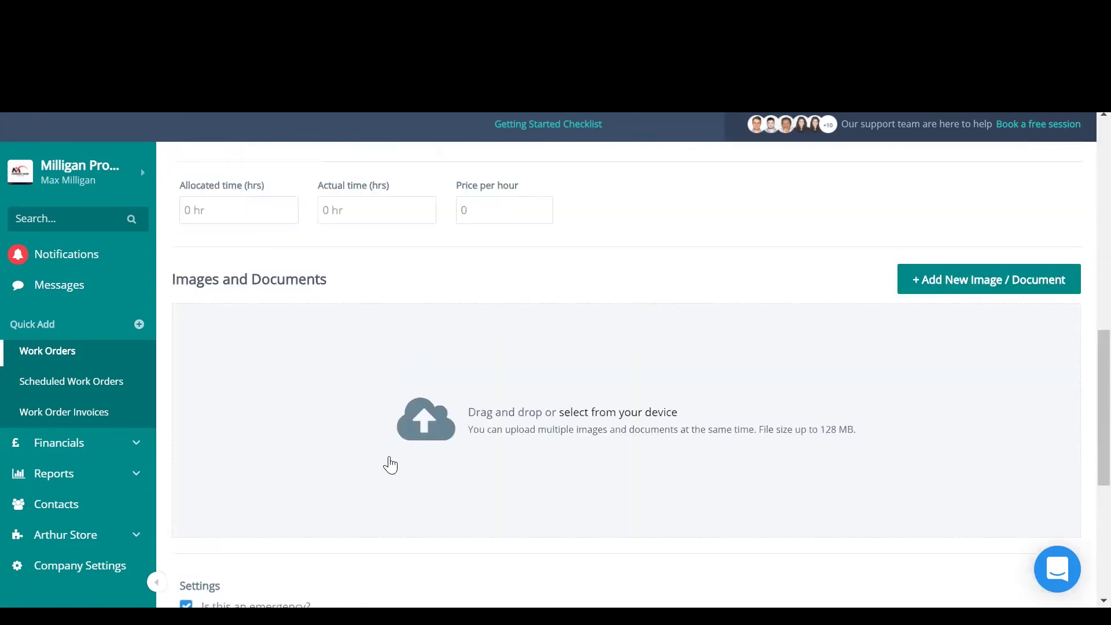
pyautogui.scroll(-5, 391, 464)
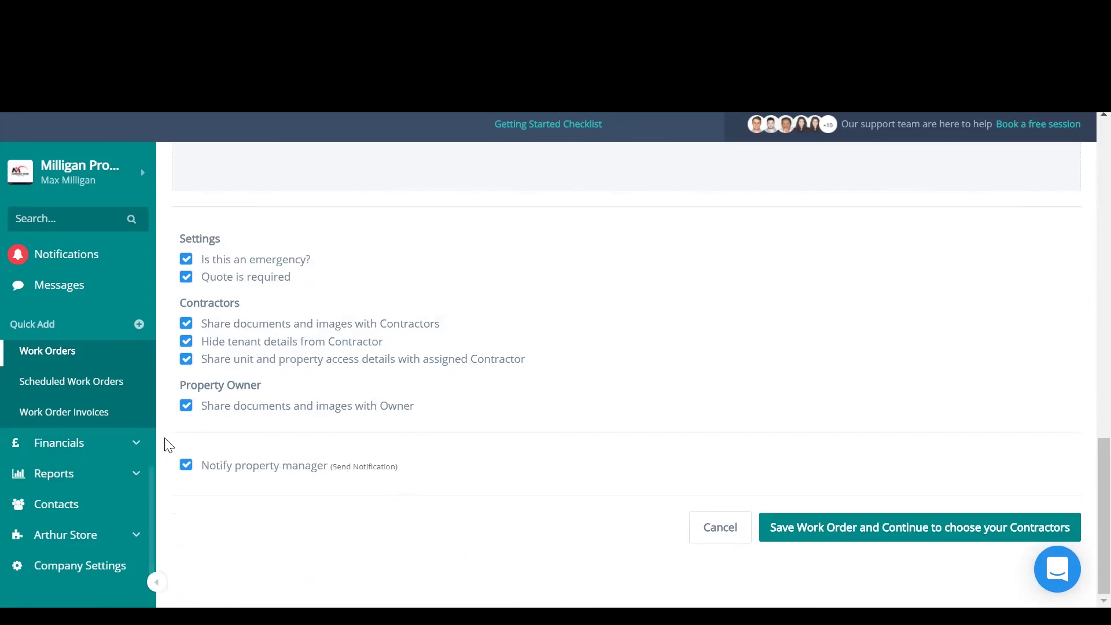
pyautogui.scroll(5, 827, 298)
pyautogui.scroll(6, 826, 295)
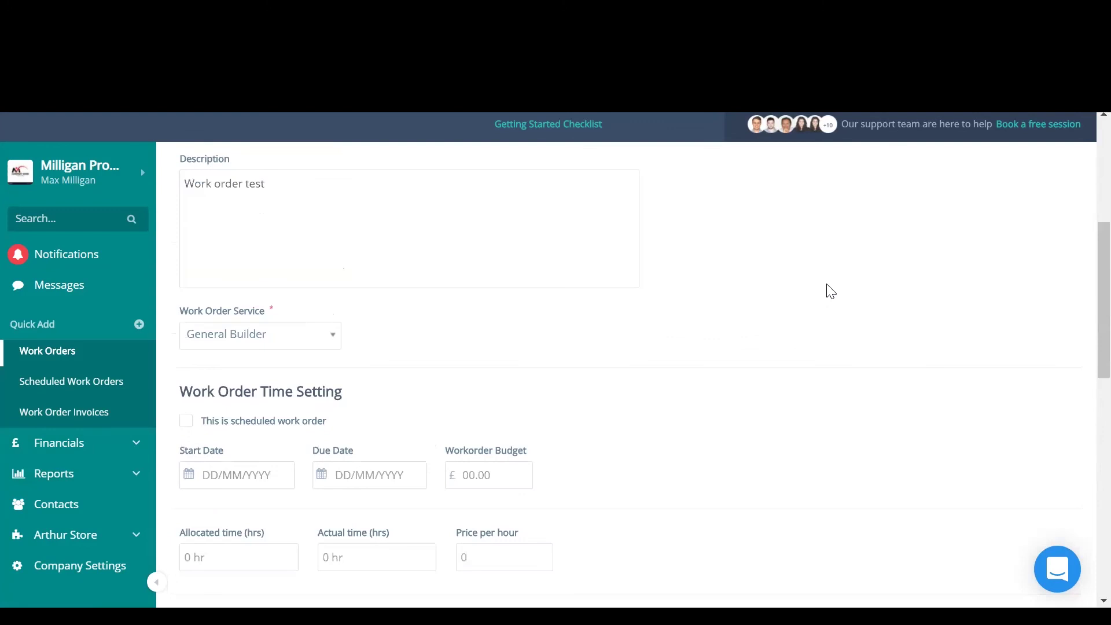
pyautogui.scroll(-11, 777, 288)
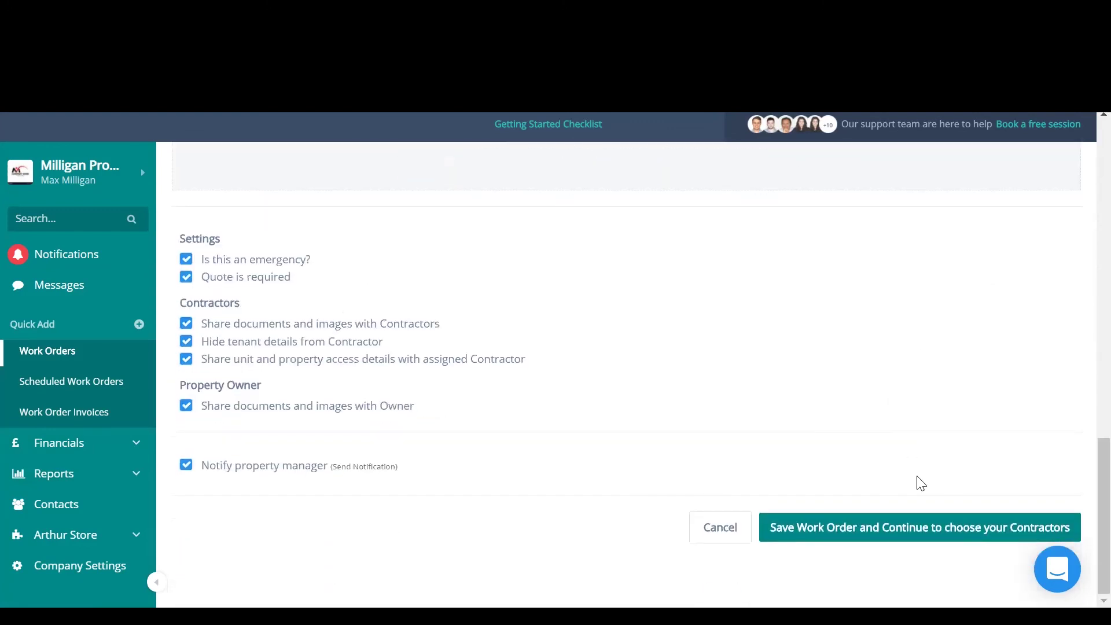
pyautogui.press('Return')
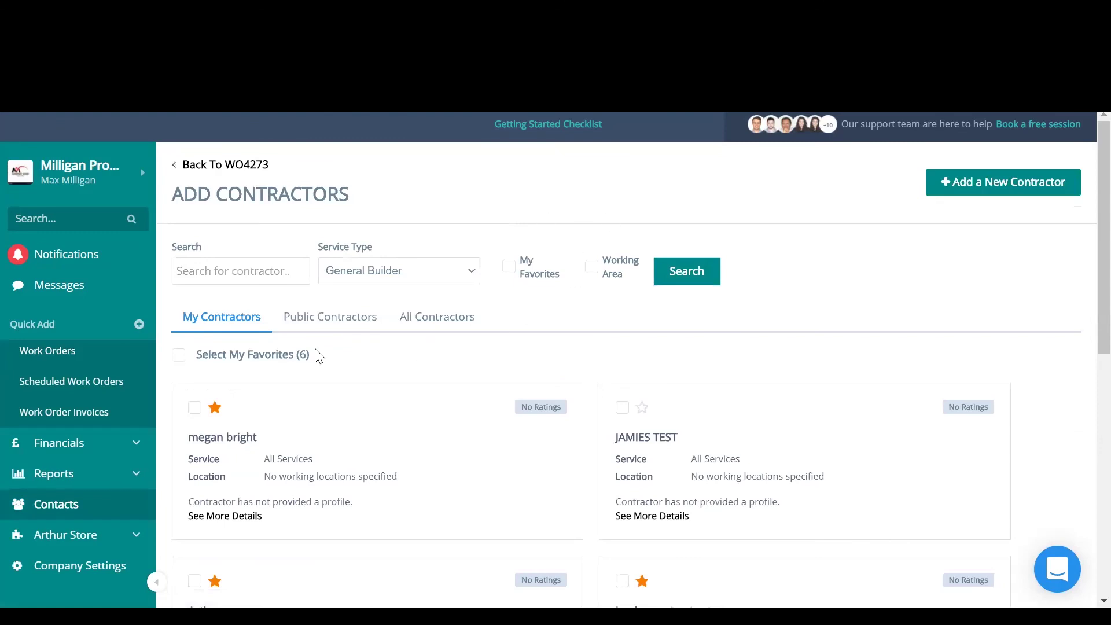
# Browse the Public and All Contractors lists, then return to My Contractors
pyautogui.scroll(-3, 318, 351)
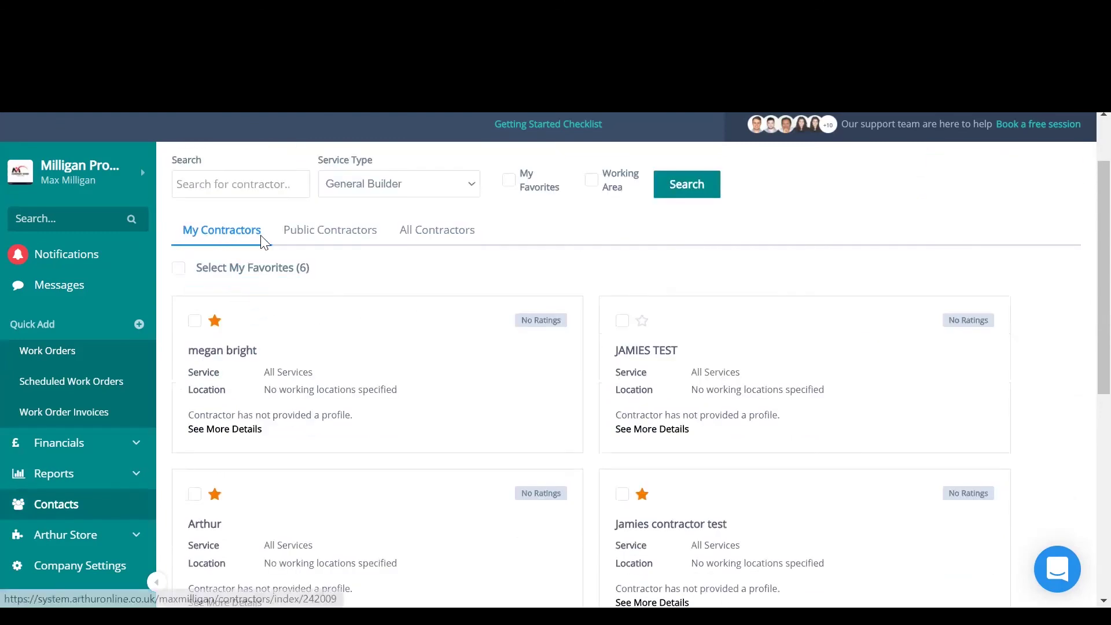
pyautogui.click(345, 230)
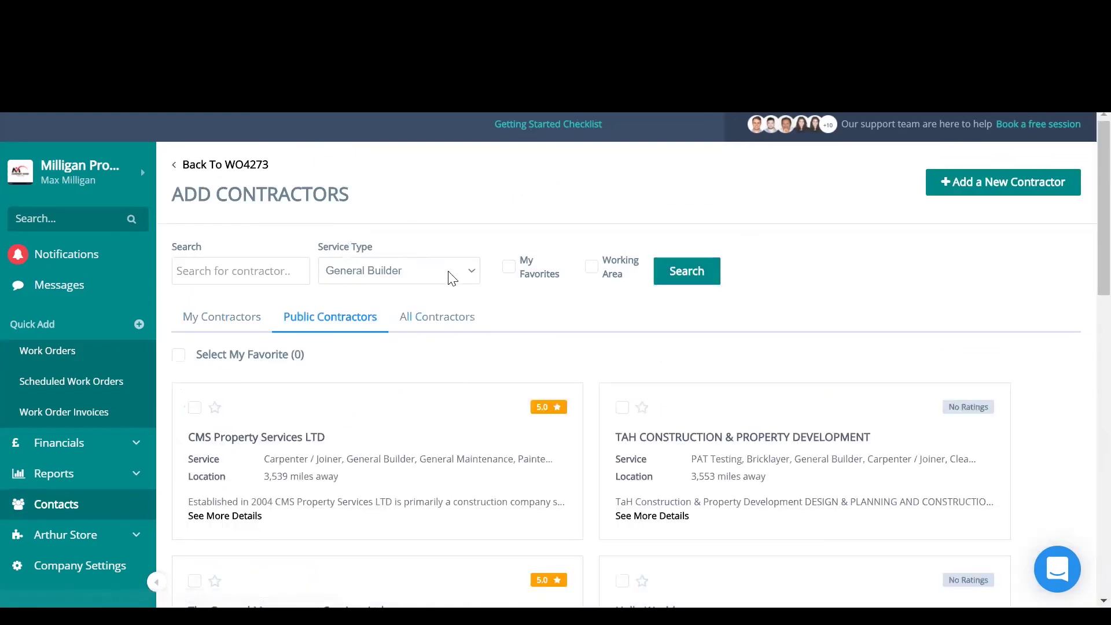
pyautogui.click(463, 315)
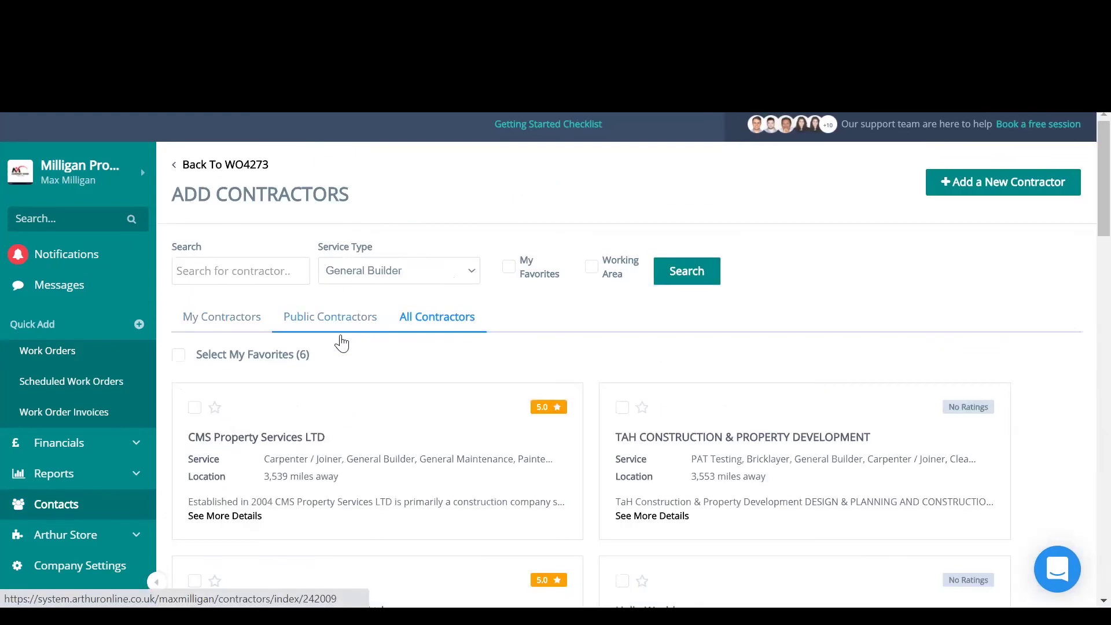
pyautogui.click(213, 322)
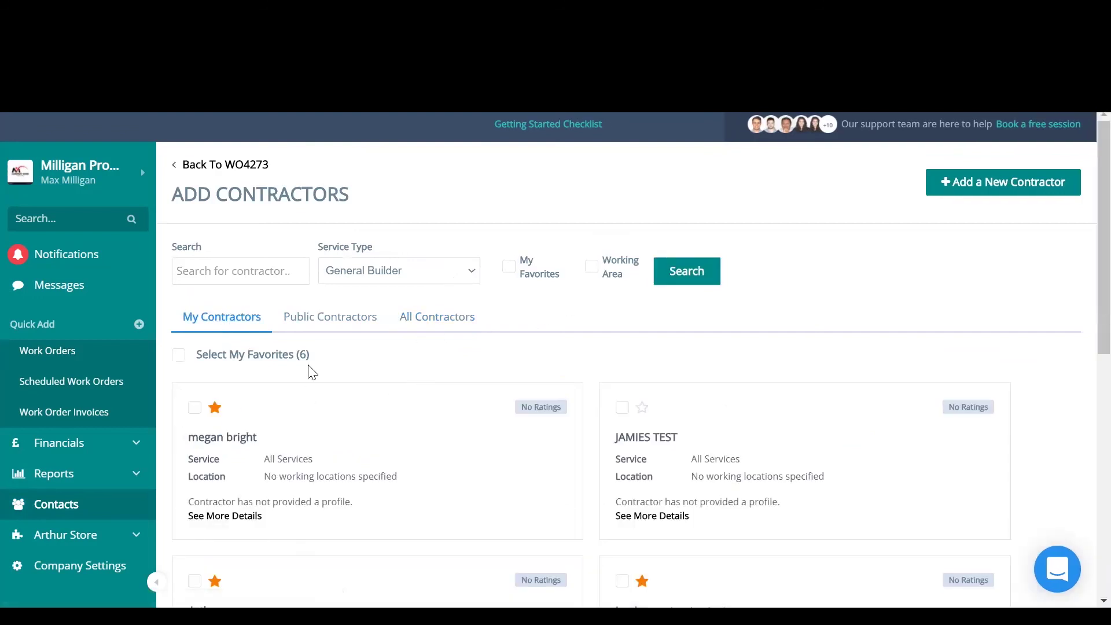
pyautogui.click(334, 323)
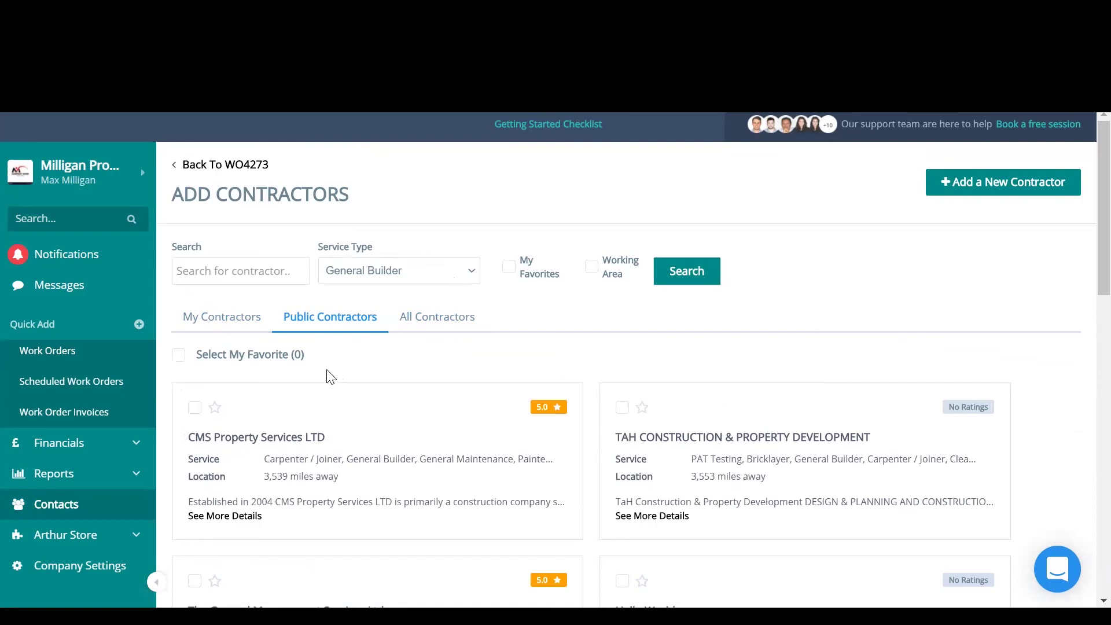
pyautogui.click(242, 320)
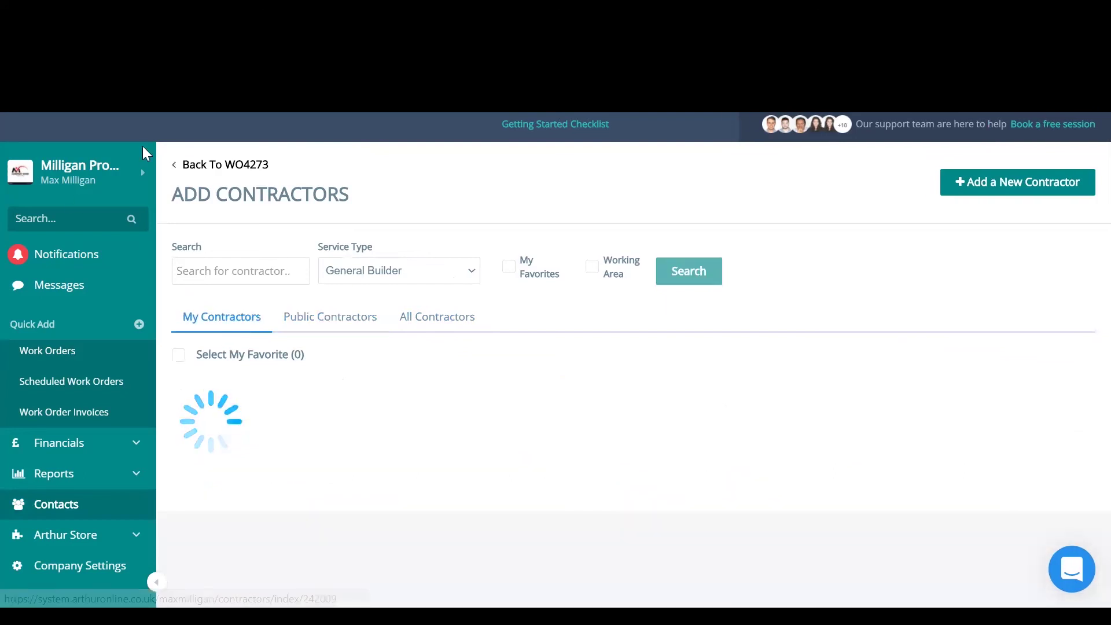
# Select three of my contractors, invite them and accept the liability statement
pyautogui.scroll(-1, 240, 352)
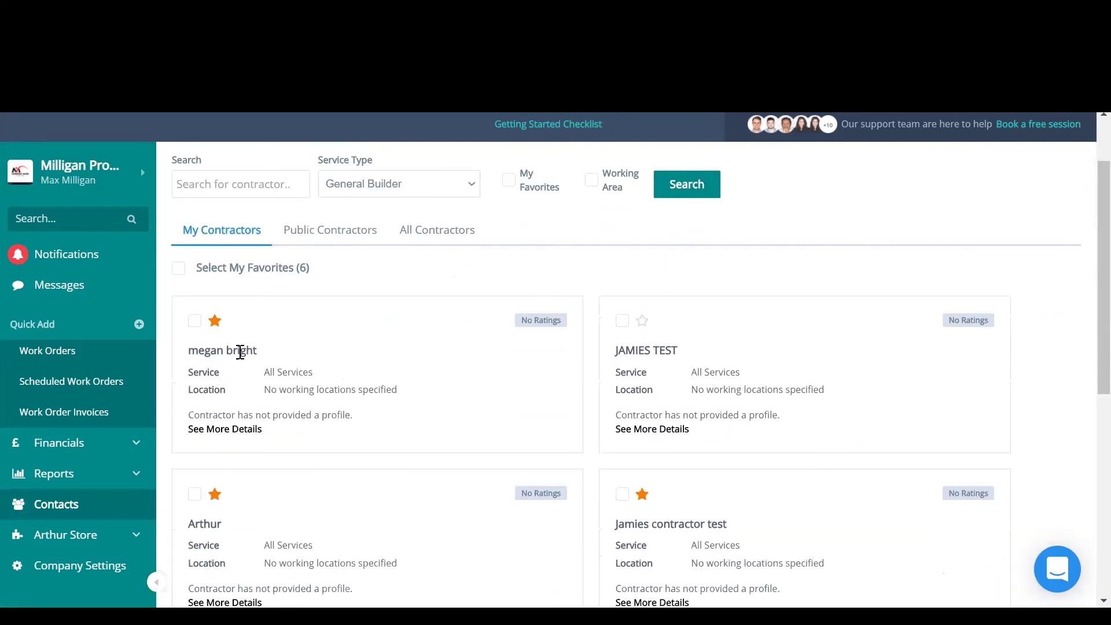
pyautogui.click(194, 322)
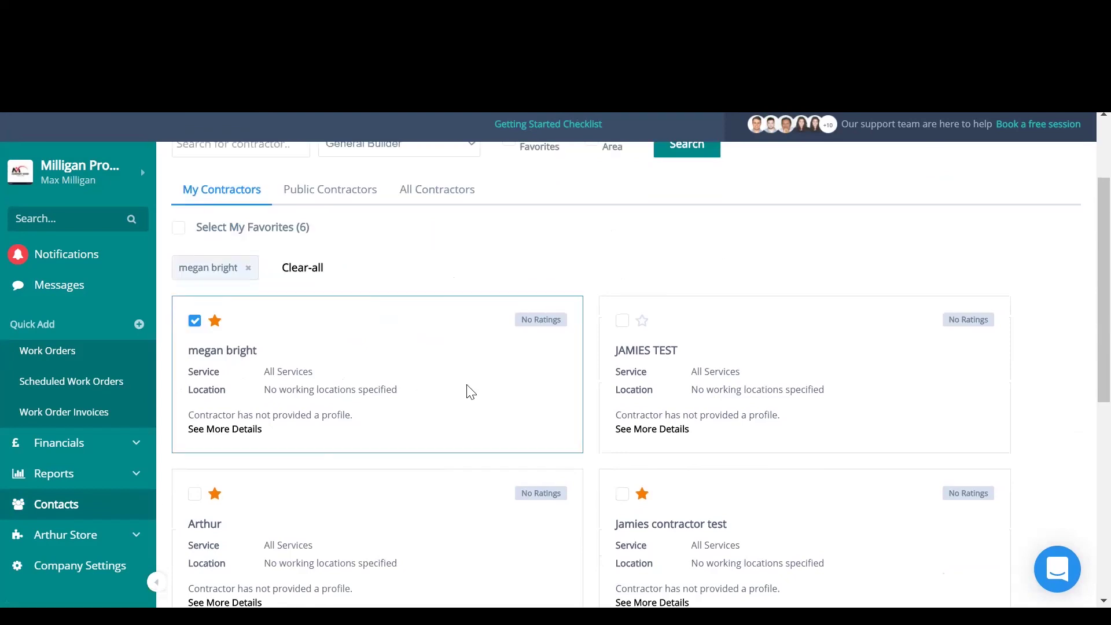
pyautogui.click(620, 322)
pyautogui.scroll(-2, 273, 372)
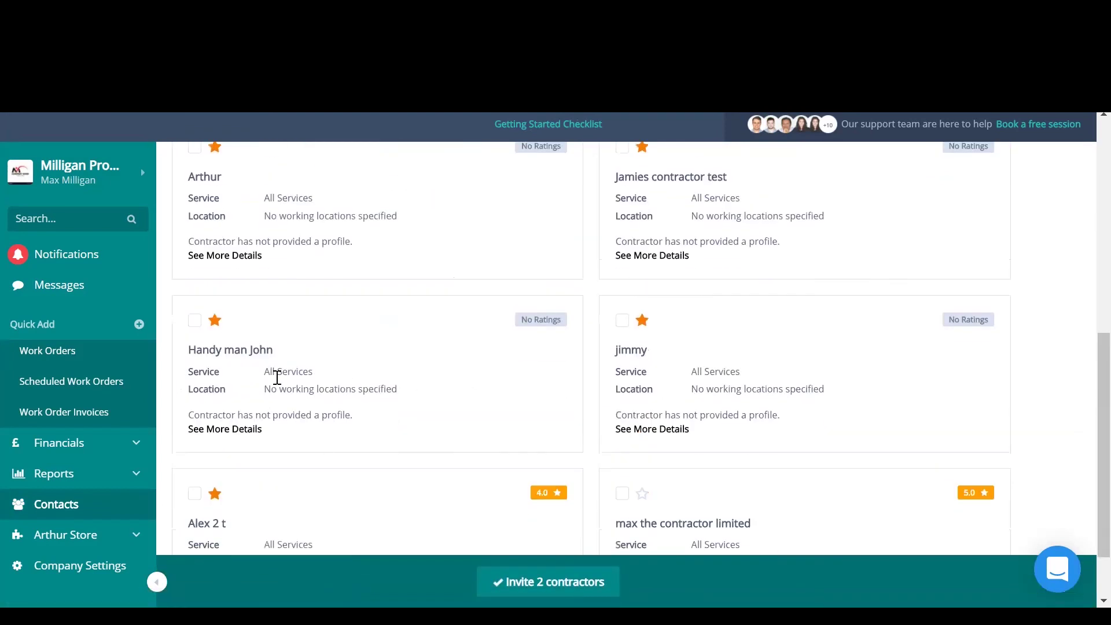
pyautogui.click(195, 322)
pyautogui.scroll(-1, 611, 313)
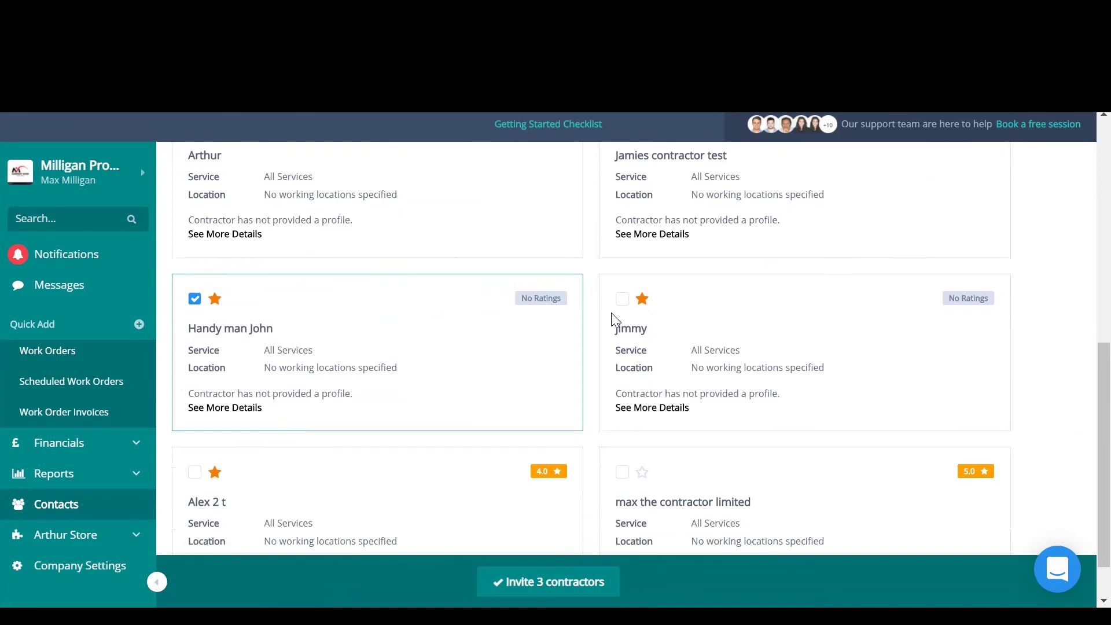
pyautogui.click(534, 580)
pyautogui.click(658, 297)
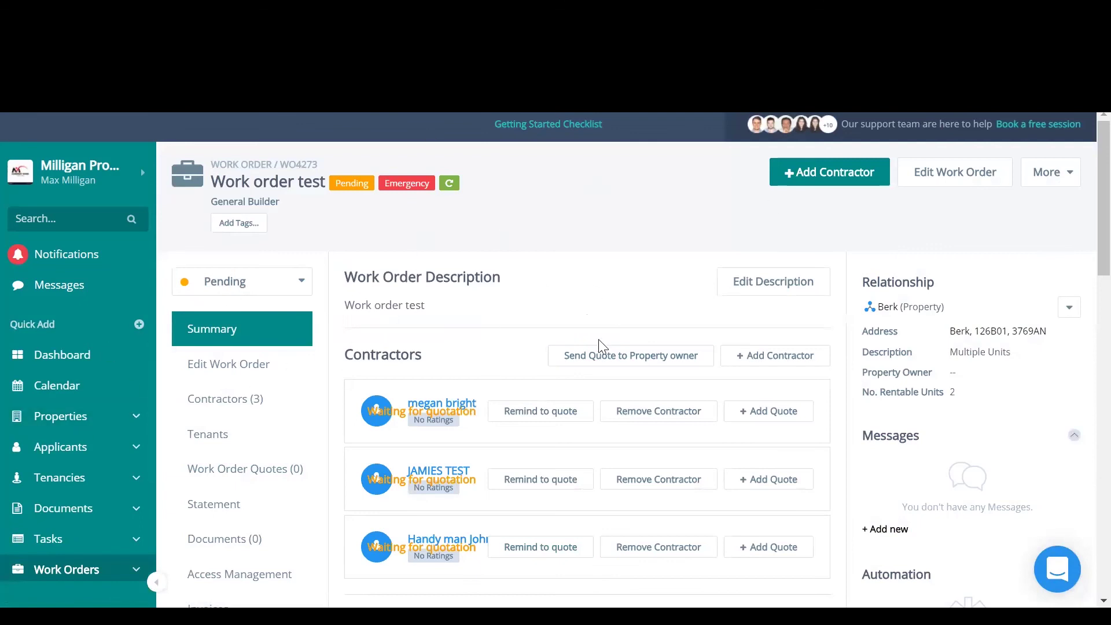
# Review WO4273's summary: contractors, notes and activities, highlighting the related property details
pyautogui.scroll(-10, 596, 347)
pyautogui.scroll(-5, 685, 367)
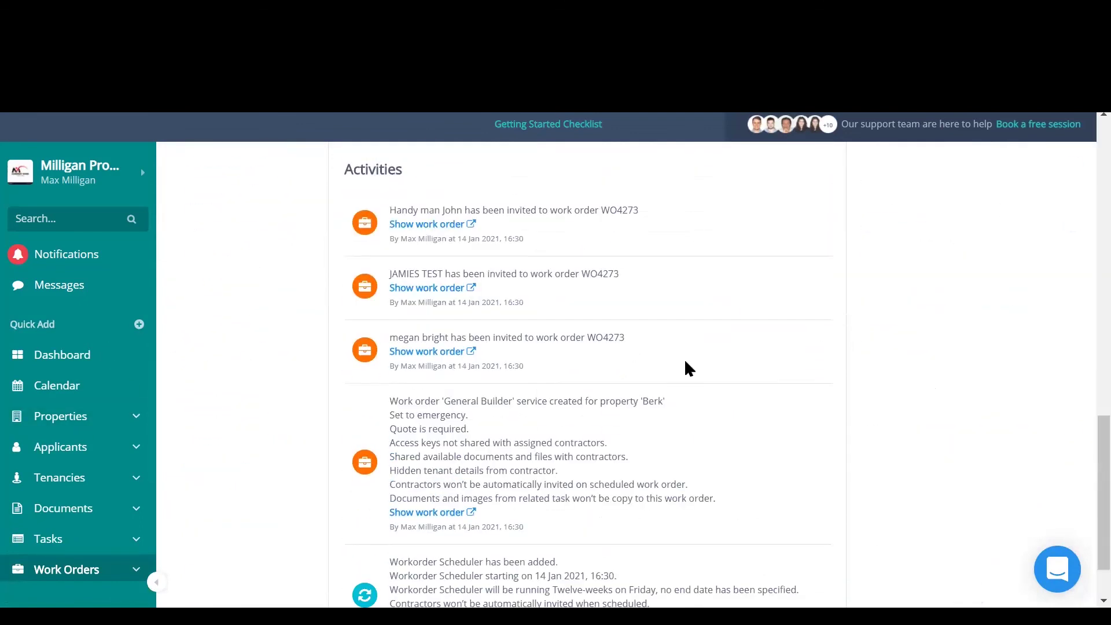
pyautogui.scroll(5, 672, 367)
pyautogui.scroll(-6, 590, 441)
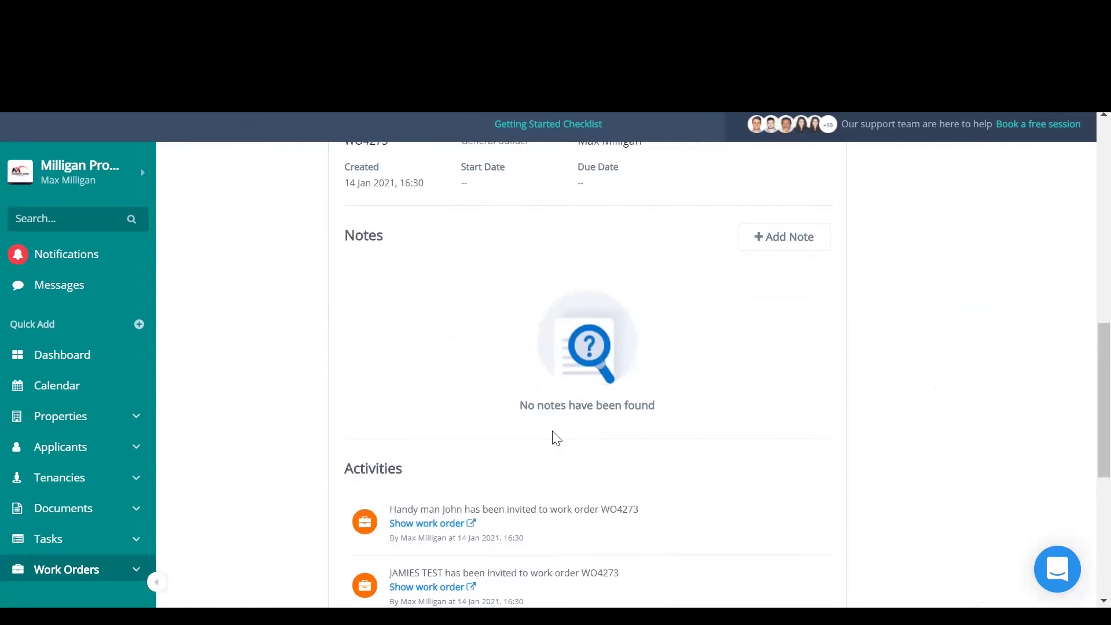
pyautogui.scroll(10, 623, 421)
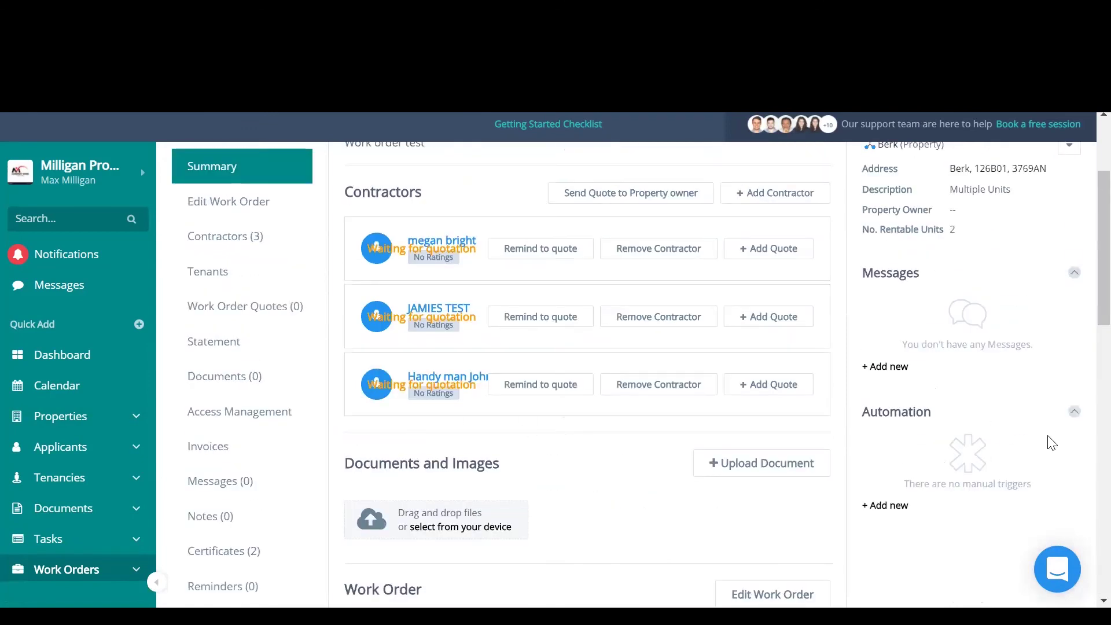
pyautogui.scroll(3, 1048, 445)
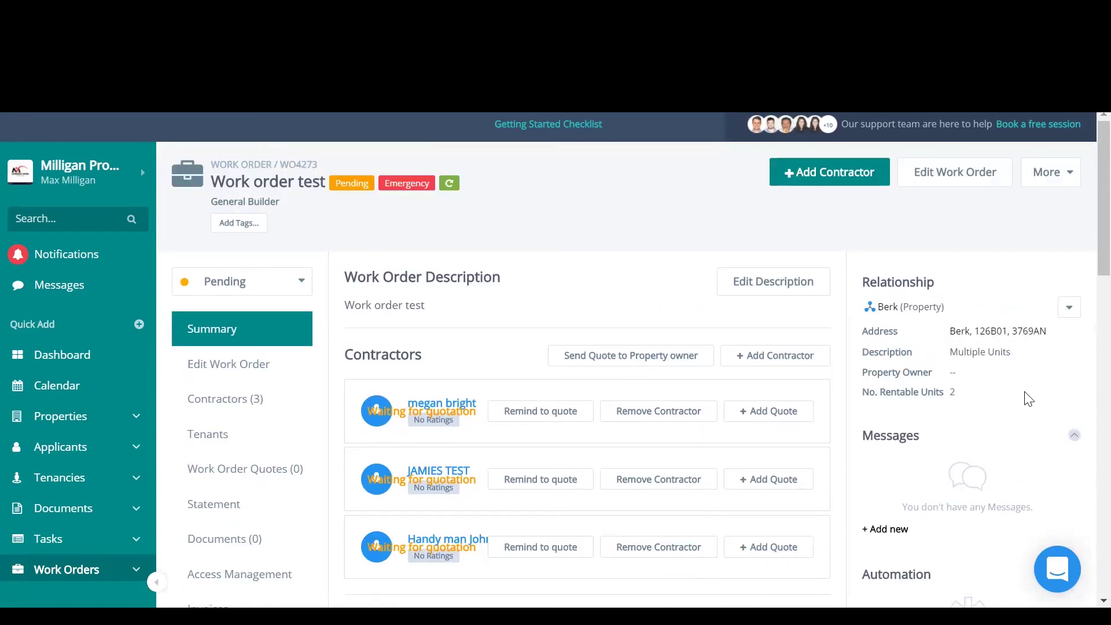
pyautogui.moveTo(1028, 399); pyautogui.dragTo(890, 310)
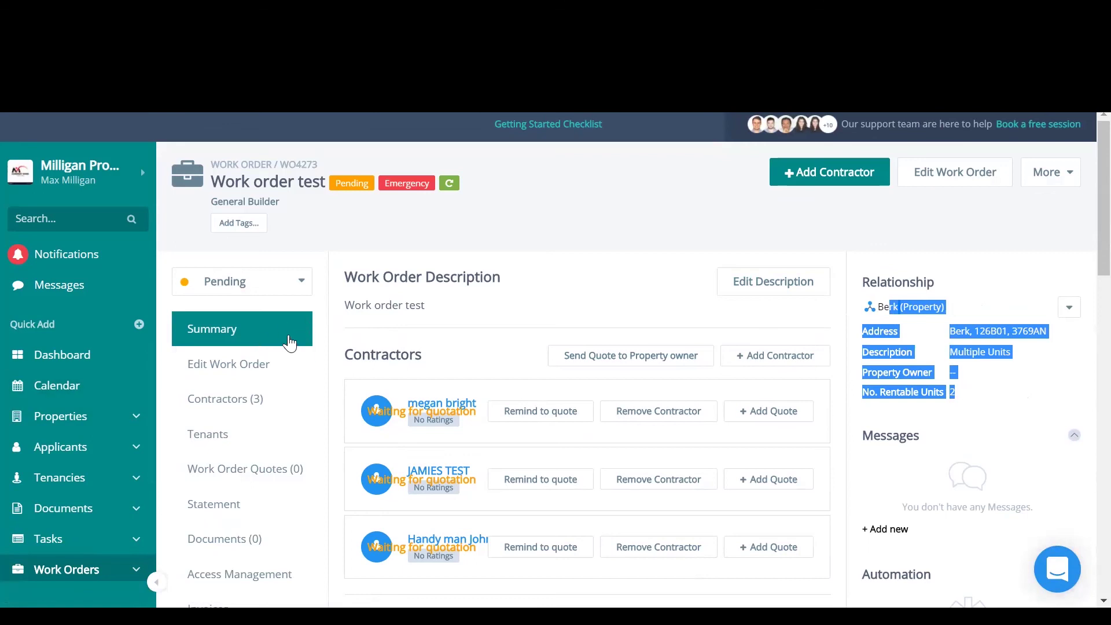
pyautogui.scroll(-3, 272, 353)
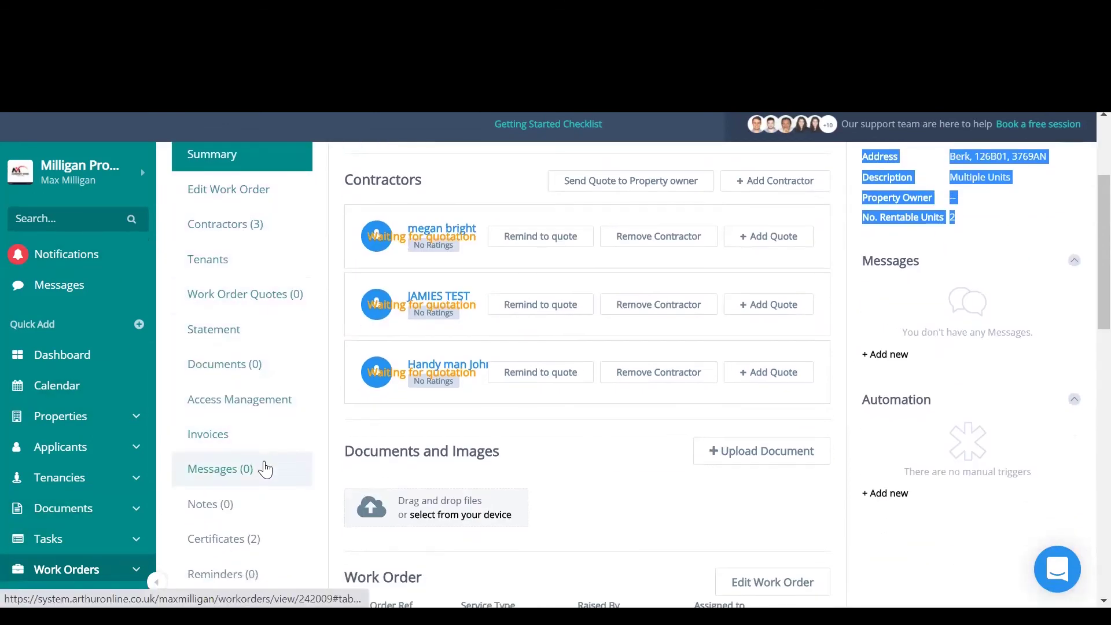
pyautogui.scroll(-2, 263, 469)
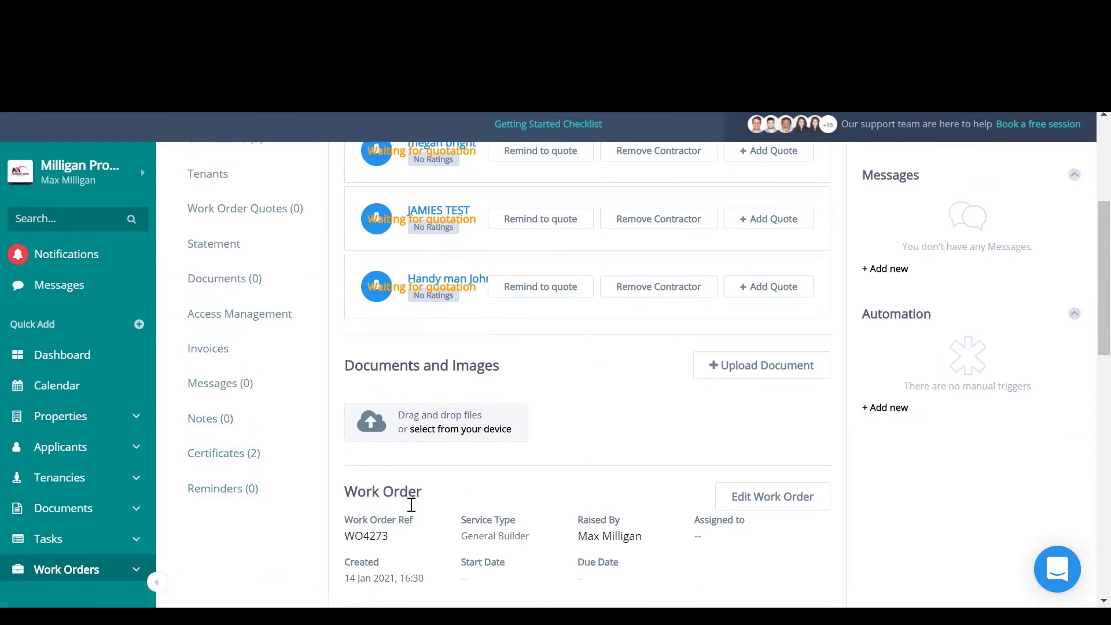